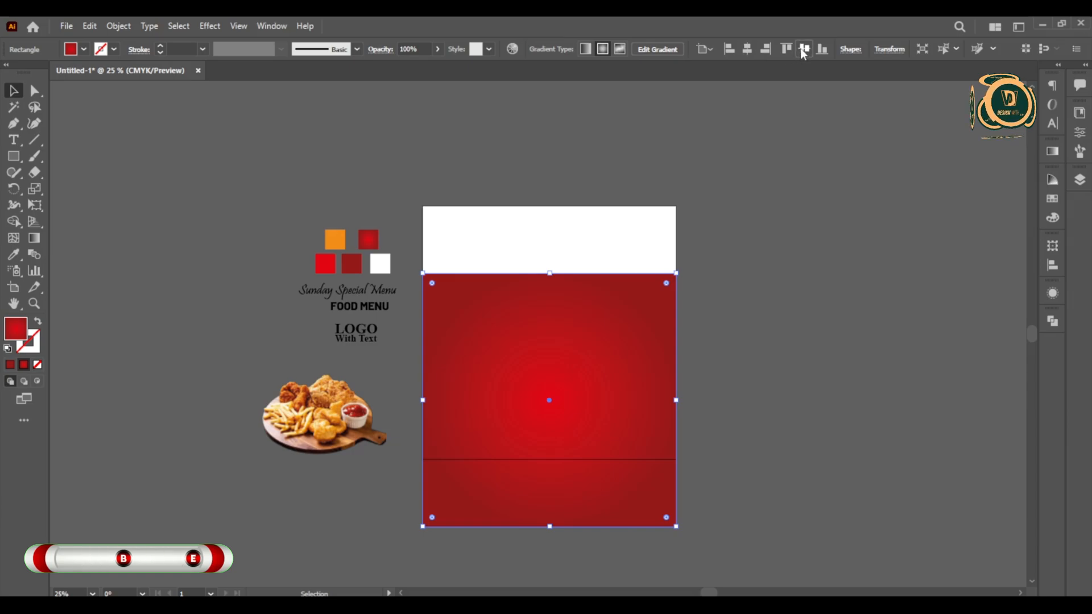
- Centre the red gradient square vertically on the artboard and lock it
{"action": "left_click", "coordinate": [804, 49]}
{"action": "left_click", "coordinate": [119, 27]}
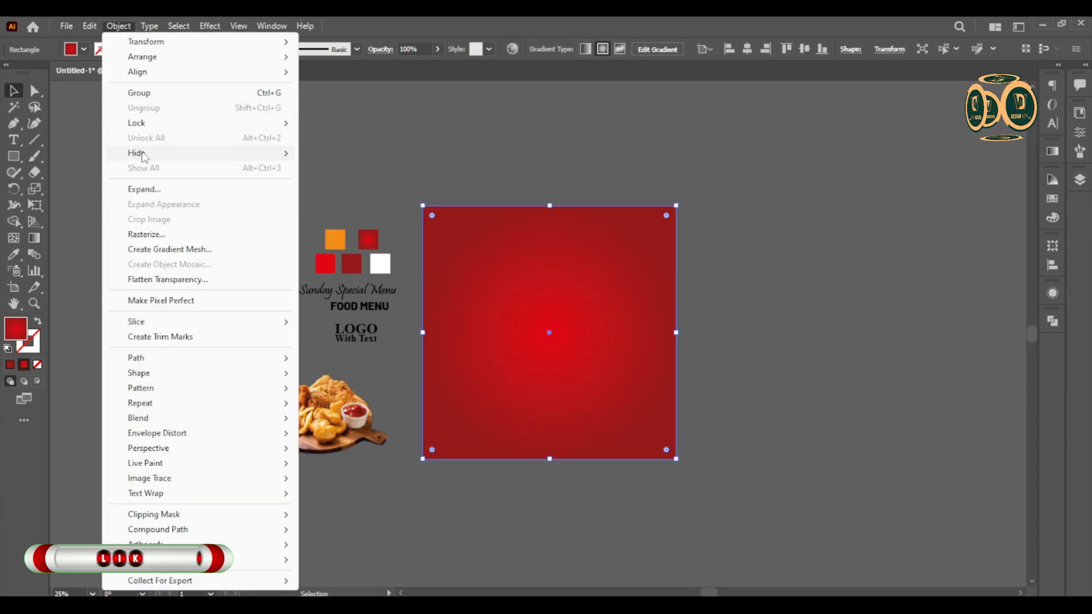
{"action": "mouse_move", "coordinate": [171, 123]}
{"action": "left_click", "coordinate": [330, 122]}
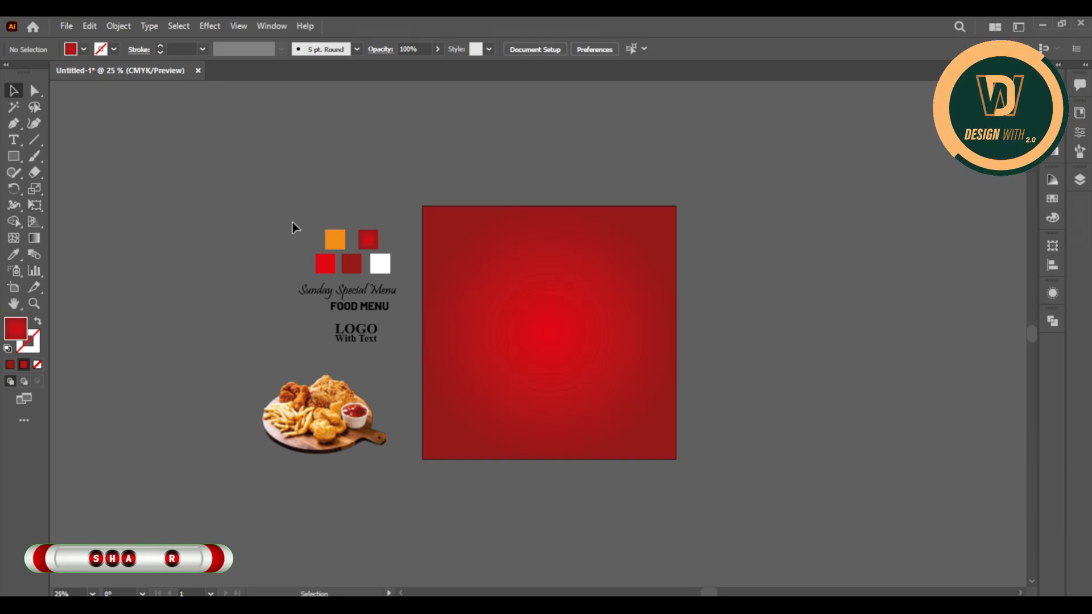
- Draw a circle about 628 px wide over the artboard's lower-right corner, with an orange stroke and no fill
{"action": "left_click", "coordinate": [335, 239]}
{"action": "right_click", "coordinate": [14, 157]}
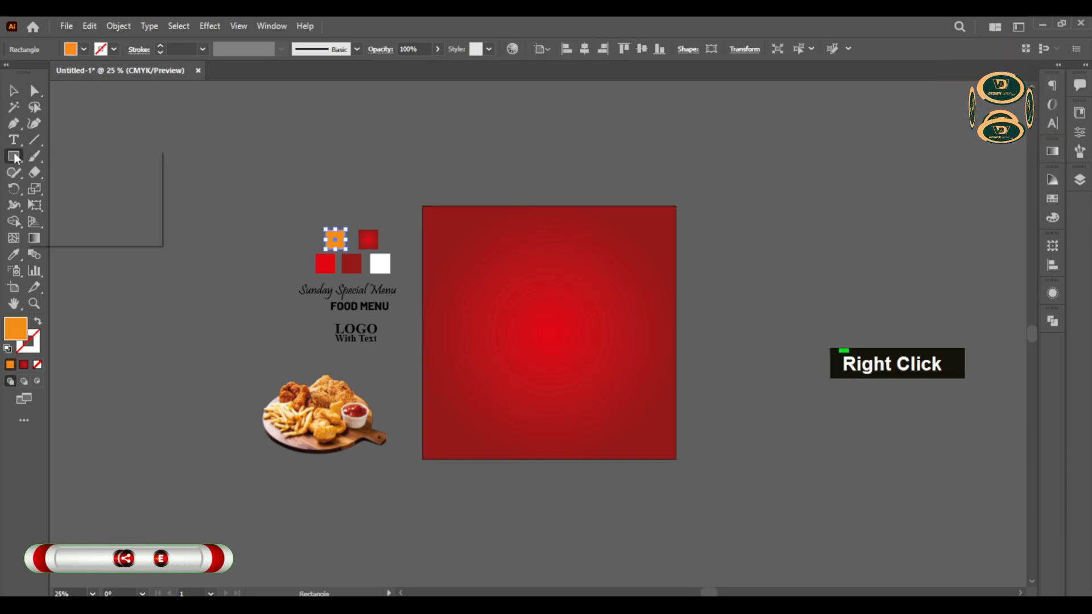
{"action": "left_click", "coordinate": [67, 188]}
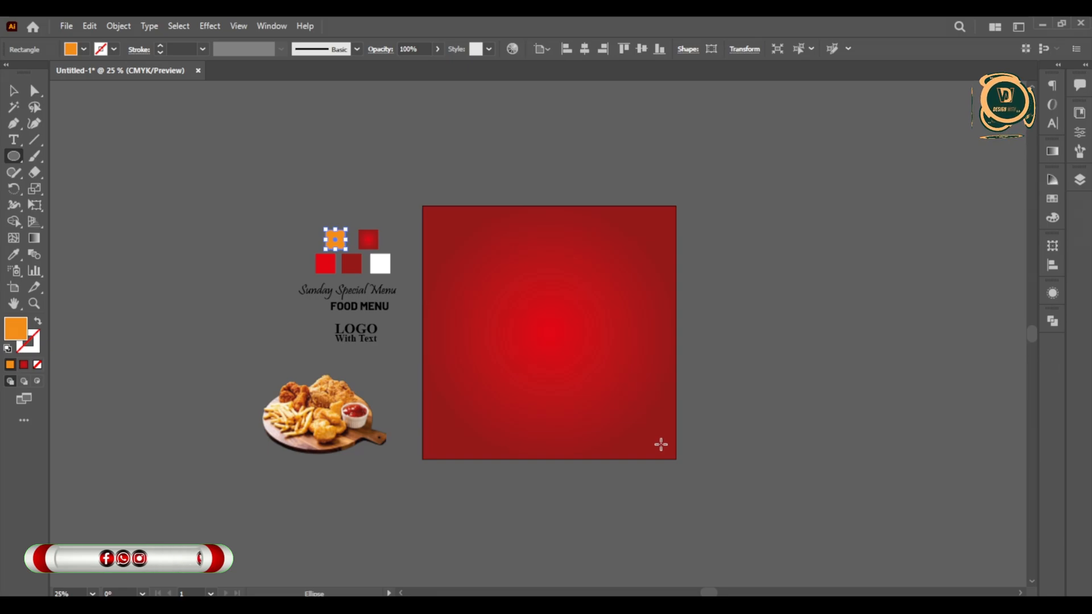
{"action": "left_click_drag", "start_coordinate": [650, 434], "coordinate": [701, 507]}
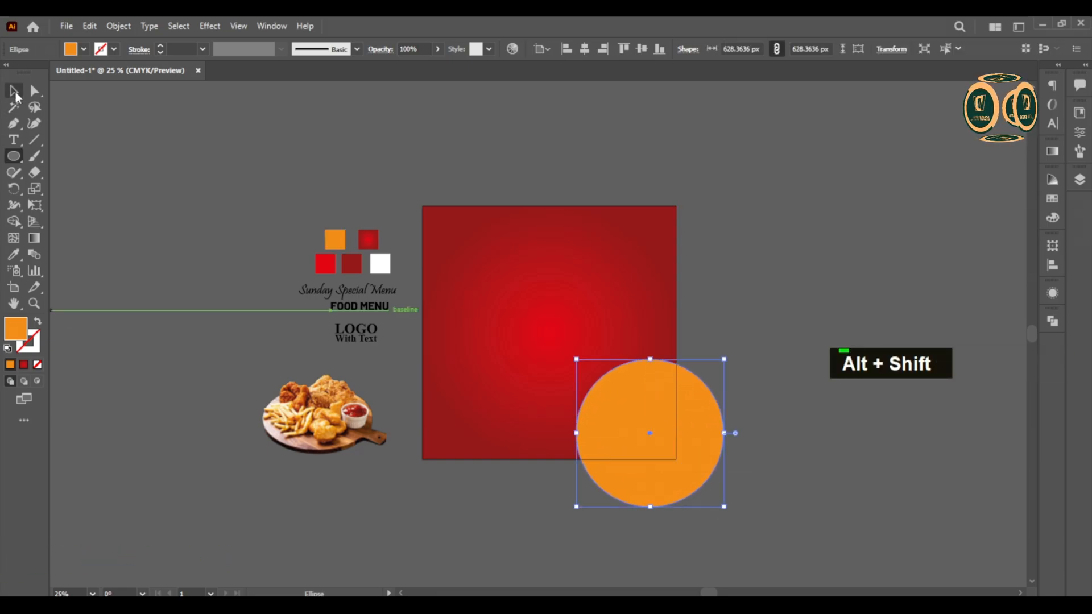
{"action": "left_click", "coordinate": [38, 324]}
- Centre the circle near the artboard's lower-right corner and enlarge it from its centre to about 911 px
{"action": "scroll", "coordinate": [594, 458], "scroll_direction": "up", "scroll_amount": 2, "text": "alt"}
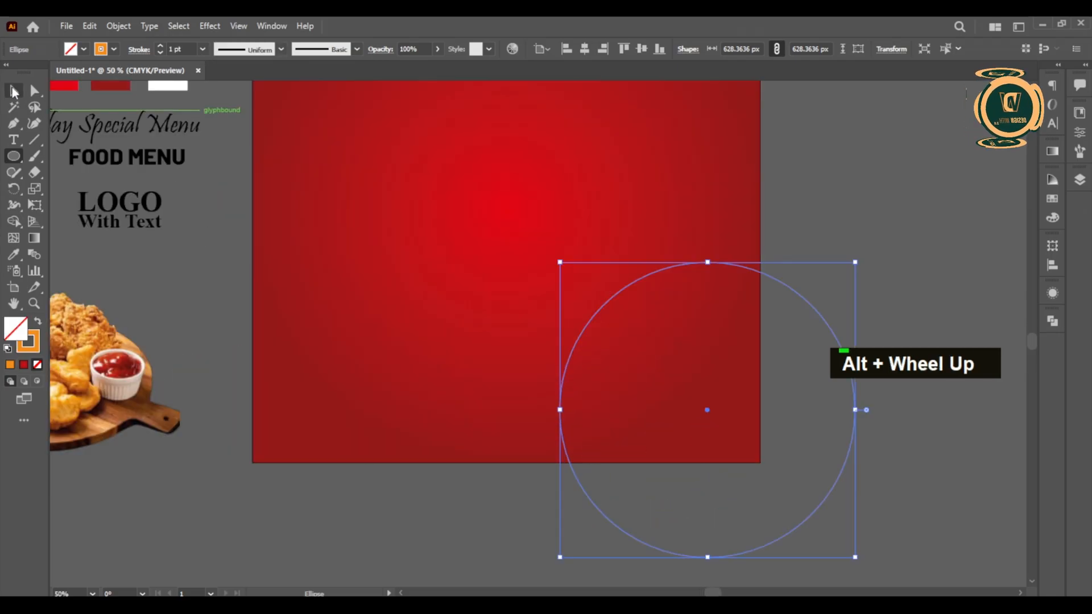
{"action": "left_click_drag", "start_coordinate": [707, 411], "coordinate": [750, 462]}
{"action": "left_click_drag", "start_coordinate": [602, 315], "coordinate": [525, 234]}
{"action": "scroll", "coordinate": [518, 235], "scroll_direction": "down", "scroll_amount": 3}
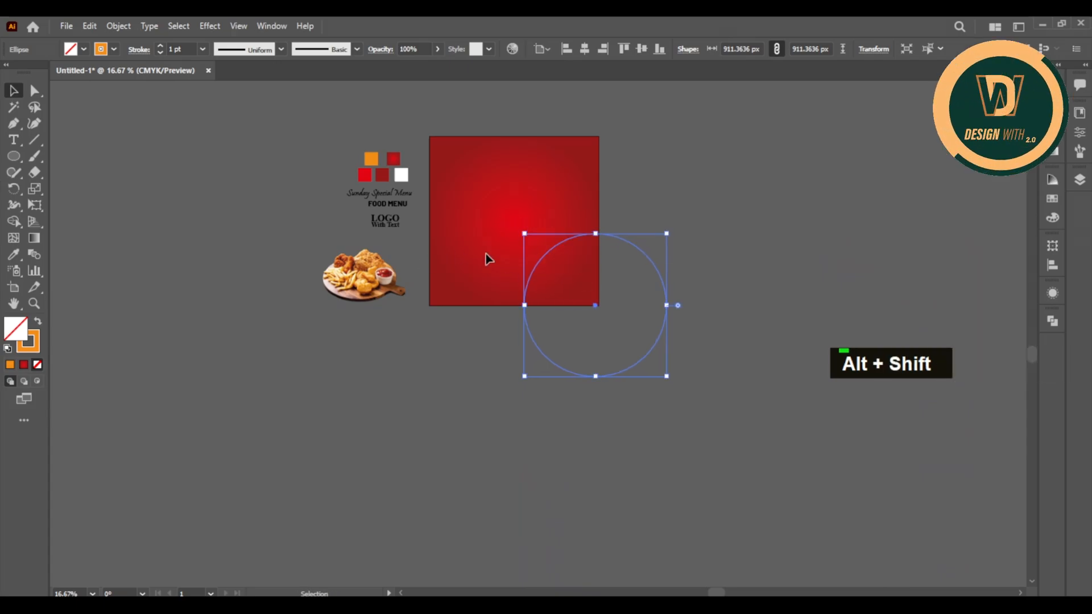
- Copy the circle outline and paste the duplicate in place
{"action": "left_click", "coordinate": [117, 26]}
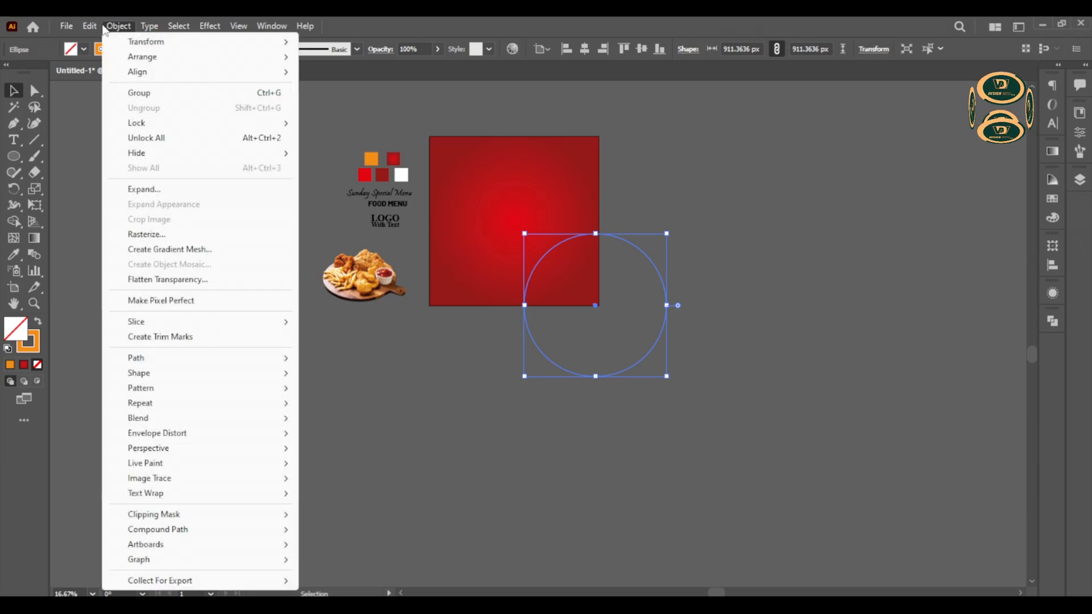
{"action": "mouse_move", "coordinate": [89, 26]}
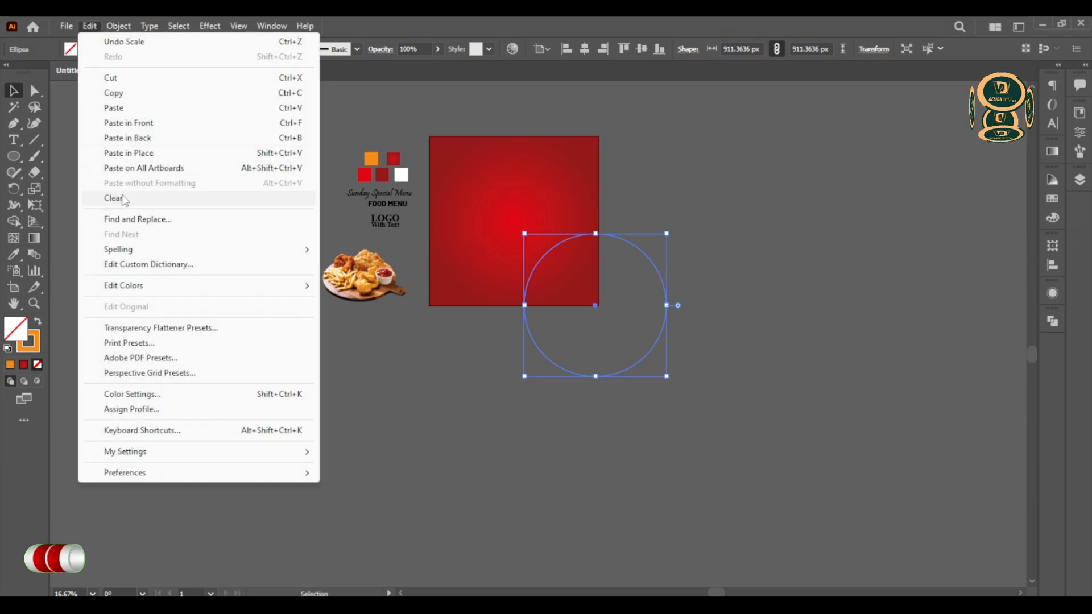
{"action": "left_click", "coordinate": [128, 95]}
{"action": "left_click", "coordinate": [83, 26]}
{"action": "left_click", "coordinate": [114, 154]}
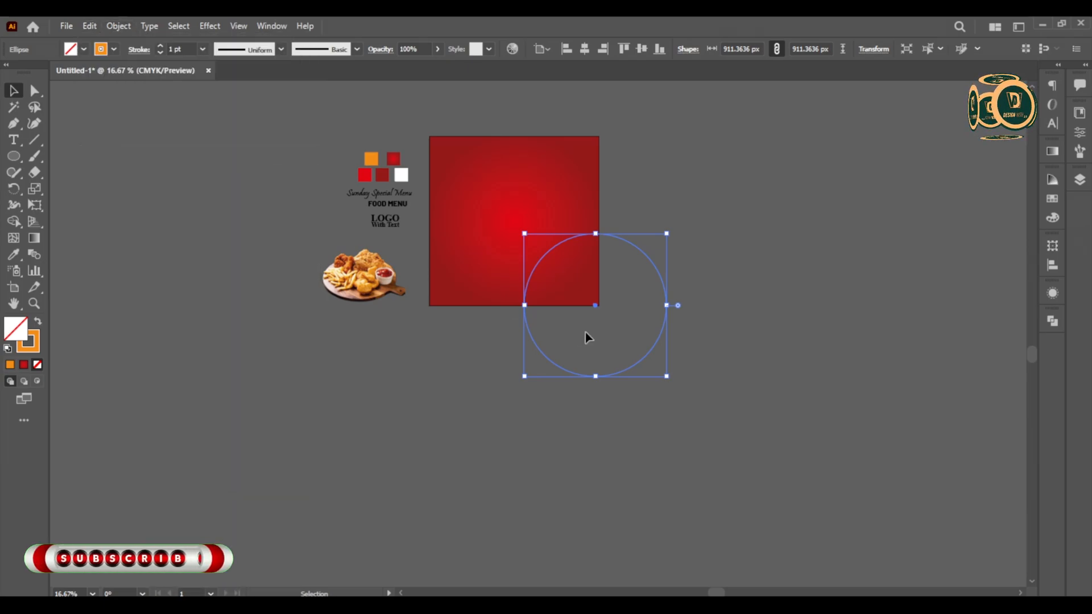
- Enlarge the duplicate circle proportionally to about 1357 px and centre it on the artboard's lower-right corner
{"action": "left_click_drag", "start_coordinate": [525, 234], "coordinate": [488, 200]}
{"action": "scroll", "coordinate": [537, 210], "scroll_direction": "up", "scroll_amount": 2}
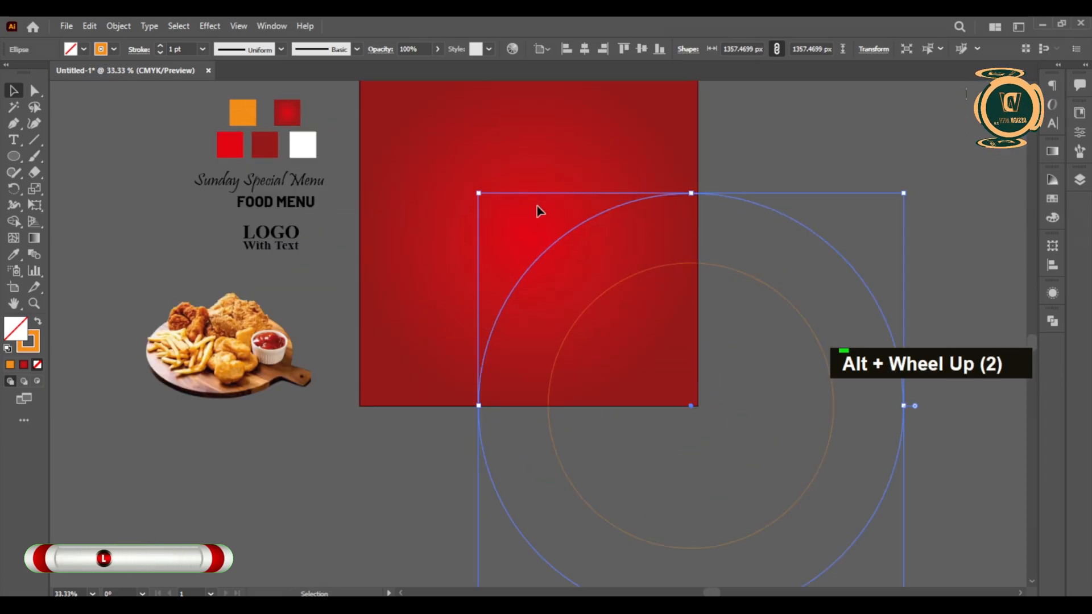
{"action": "left_click_drag", "start_coordinate": [728, 193], "coordinate": [732, 201]}
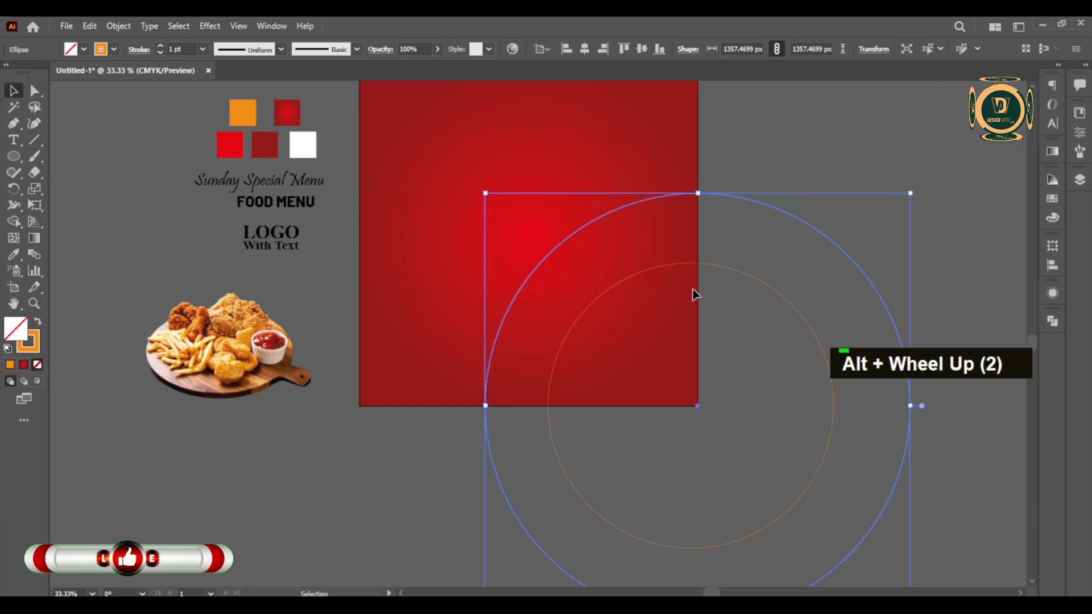
- Shrink the inner circle from its centre to about 855 px and shift it slightly to the left inside the outer circle
{"action": "scroll", "coordinate": [688, 312], "scroll_direction": "down", "scroll_amount": 1}
{"action": "scroll", "coordinate": [649, 275], "scroll_direction": "up", "scroll_amount": 2}
{"action": "scroll", "coordinate": [650, 275], "scroll_direction": "down", "scroll_amount": 1}
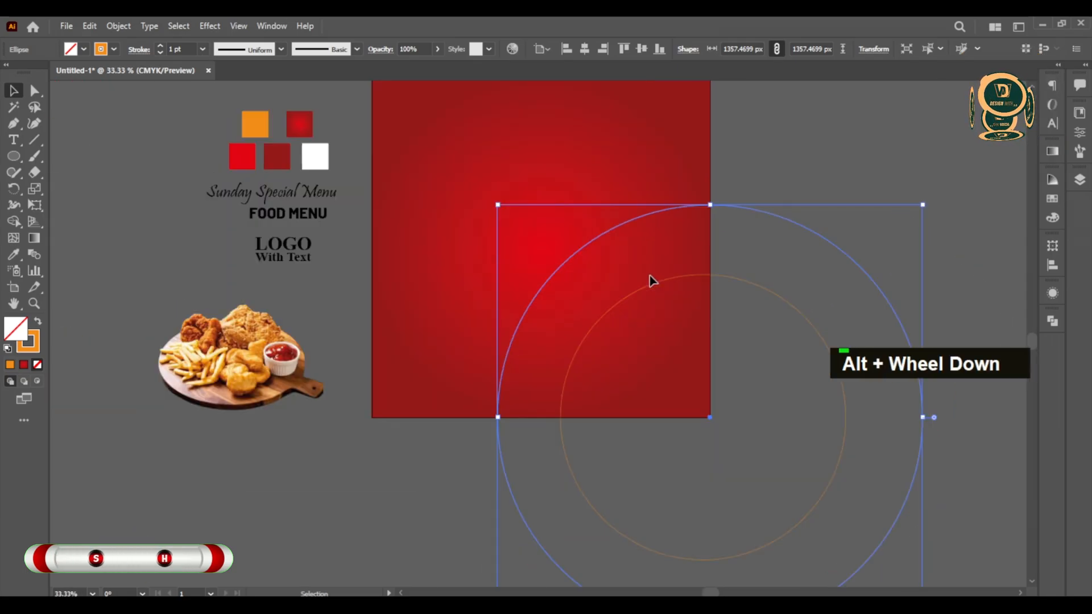
{"action": "left_click", "coordinate": [586, 340]}
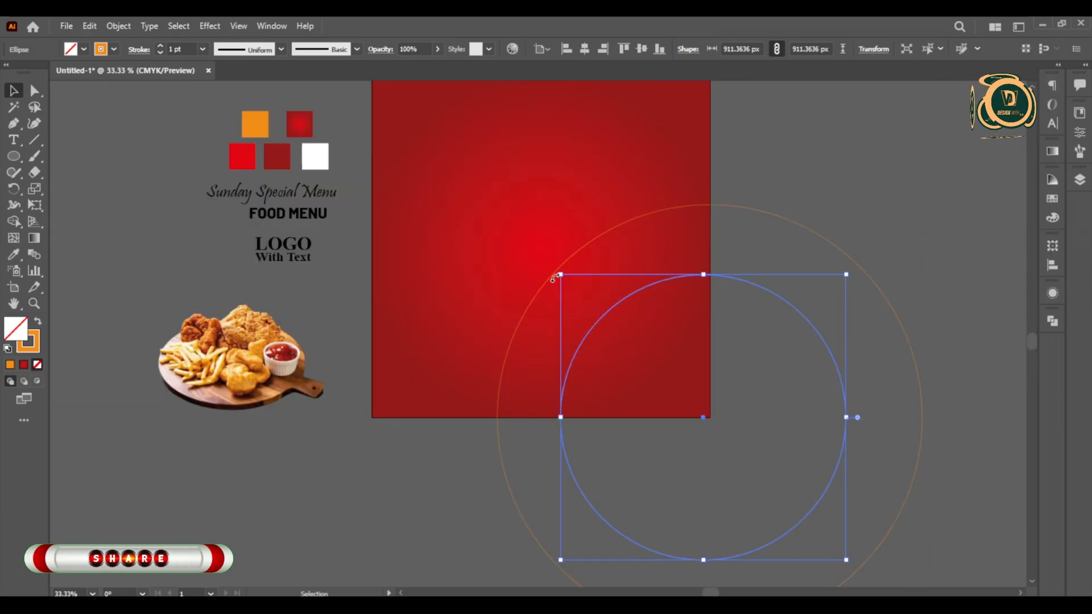
{"action": "left_click_drag", "start_coordinate": [562, 274], "coordinate": [570, 283]}
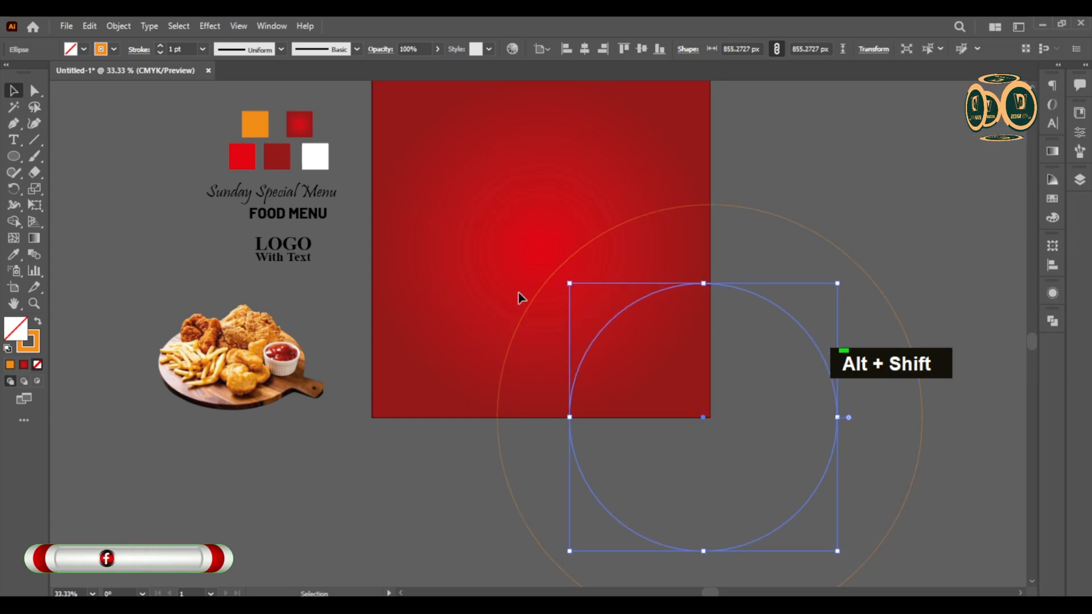
{"action": "left_click", "coordinate": [531, 315]}
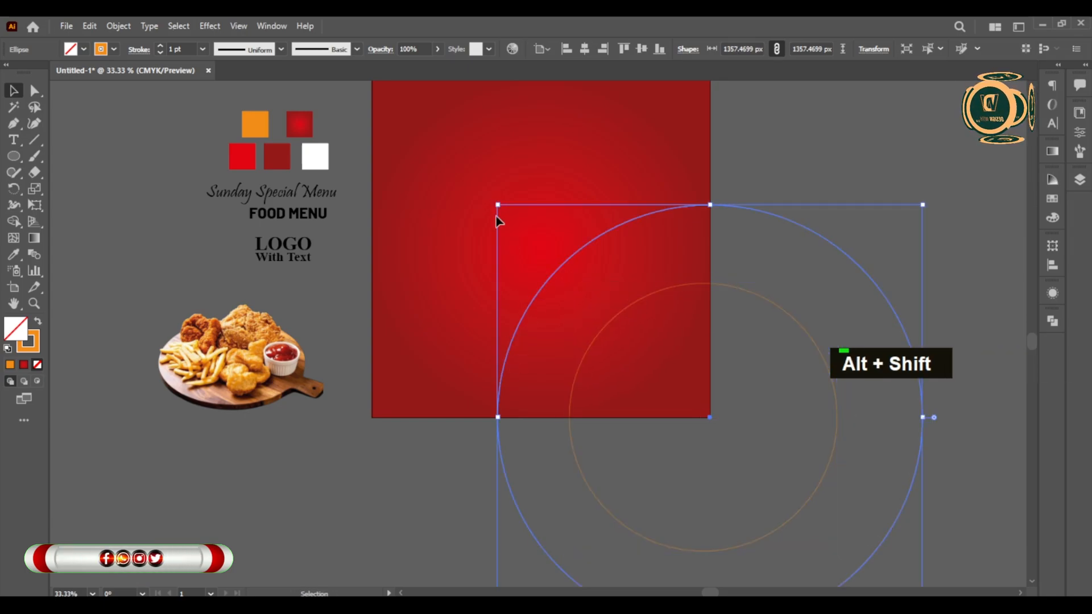
{"action": "left_click", "coordinate": [776, 543]}
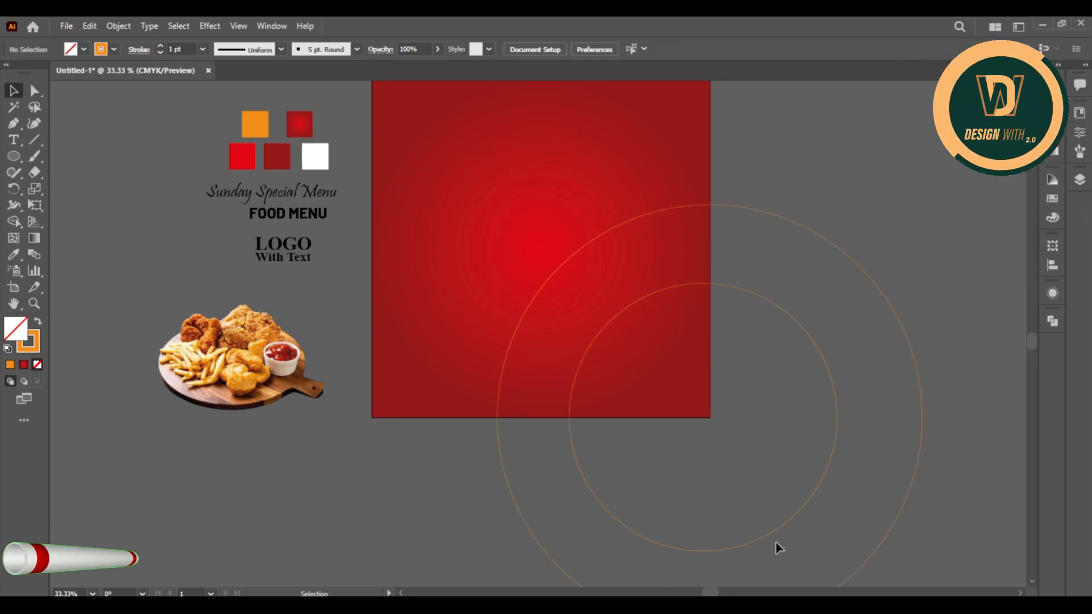
{"action": "left_click", "coordinate": [769, 531]}
{"action": "left_click_drag", "start_coordinate": [702, 421], "coordinate": [694, 418]}
- Swap fill and stroke on both circles so they have a solid orange fill and no stroke
{"action": "scroll", "coordinate": [925, 284], "scroll_direction": "down", "scroll_amount": 3}
{"action": "double_click", "coordinate": [913, 255]}
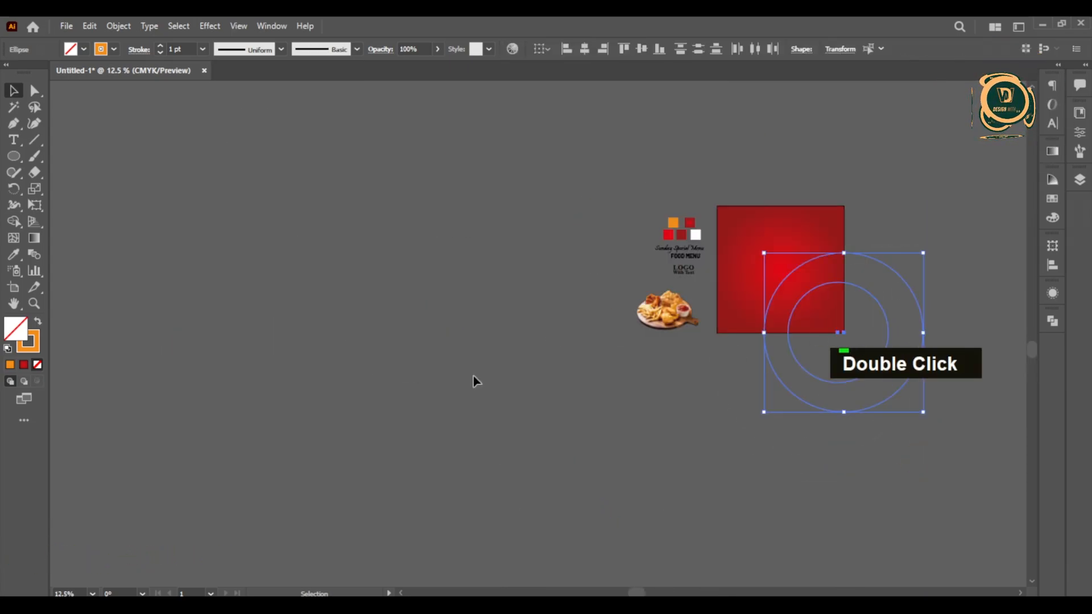
{"action": "left_click", "coordinate": [37, 323]}
{"action": "left_click", "coordinate": [402, 346]}
{"action": "scroll", "coordinate": [512, 299], "scroll_direction": "down", "scroll_amount": 1}
{"action": "scroll", "coordinate": [759, 268], "scroll_direction": "up", "scroll_amount": 2}
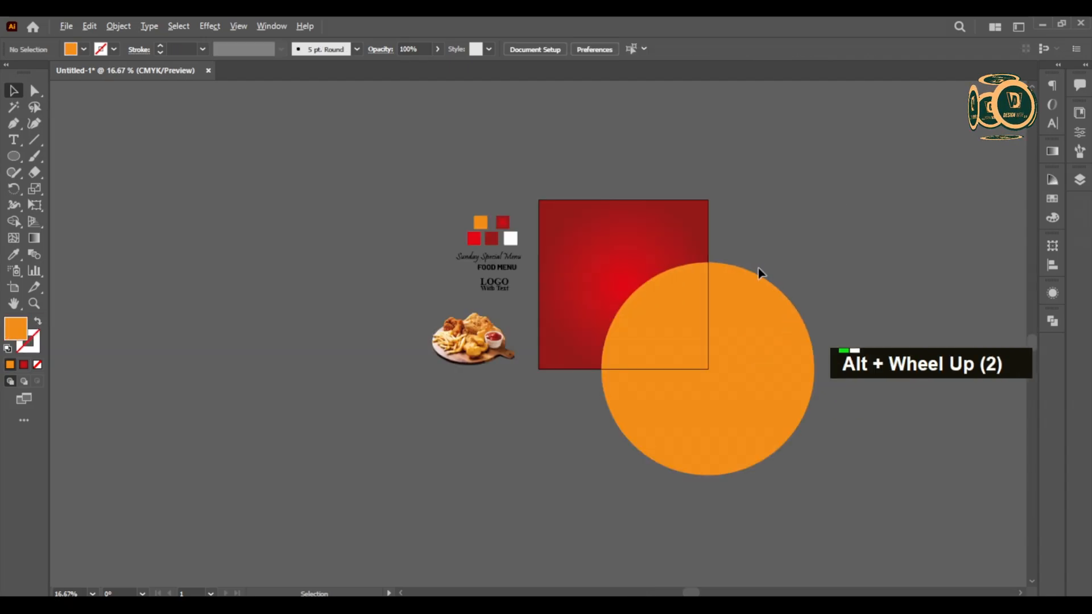
{"action": "scroll", "coordinate": [695, 299], "scroll_direction": "up", "scroll_amount": 2}
{"action": "scroll", "coordinate": [695, 298], "scroll_direction": "down", "scroll_amount": 2}
{"action": "left_click", "coordinate": [695, 299]}
{"action": "double_click", "coordinate": [141, 142]}
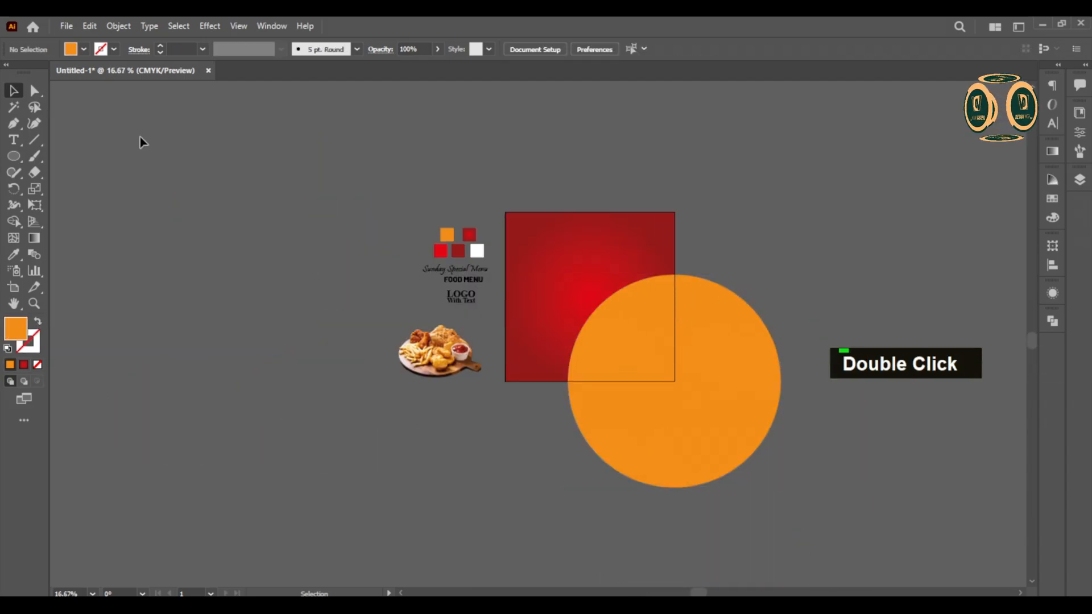
- Create a 1080 × 1080 px rectangle
{"action": "right_click", "coordinate": [17, 158]}
{"action": "left_click", "coordinate": [91, 156]}
{"action": "left_click", "coordinate": [276, 243]}
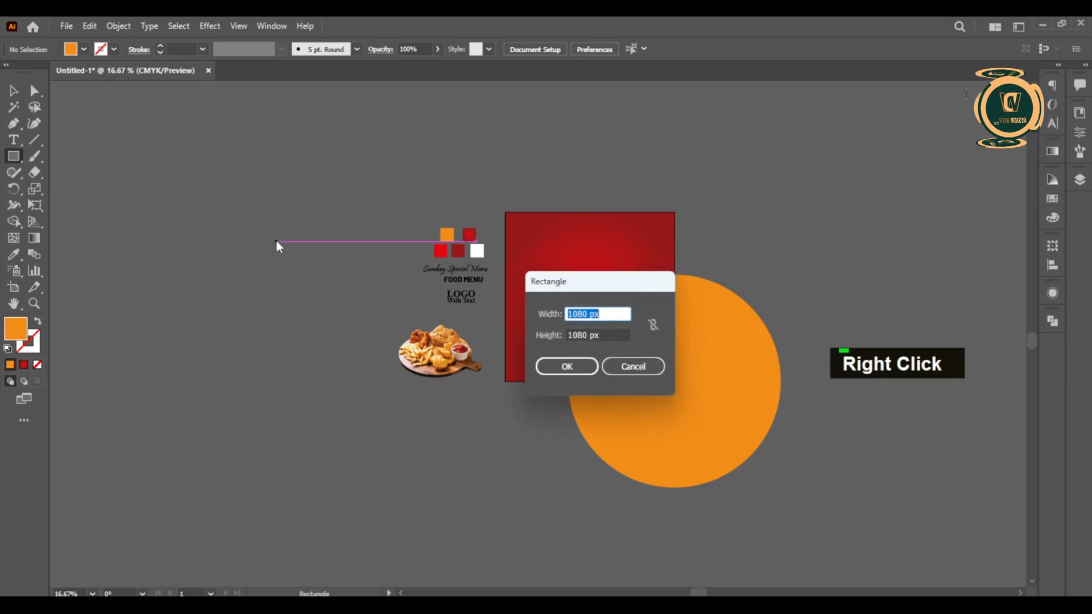
{"action": "left_click", "coordinate": [569, 366]}
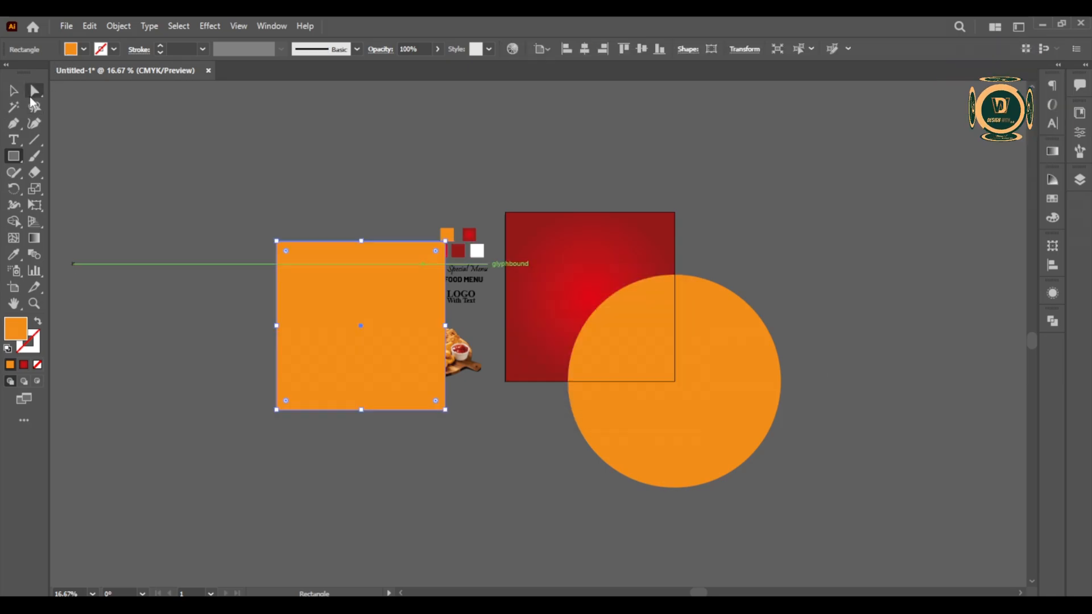
- Swap the new square's fill to an orange stroke and centre it on the artboard
{"action": "left_click", "coordinate": [38, 324]}
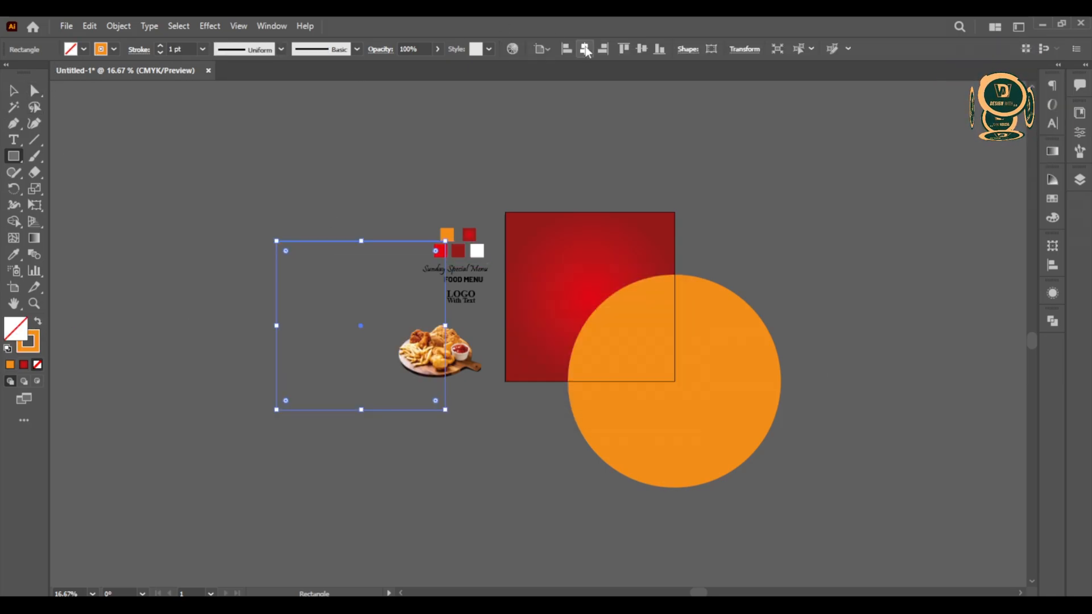
{"action": "left_click", "coordinate": [587, 51]}
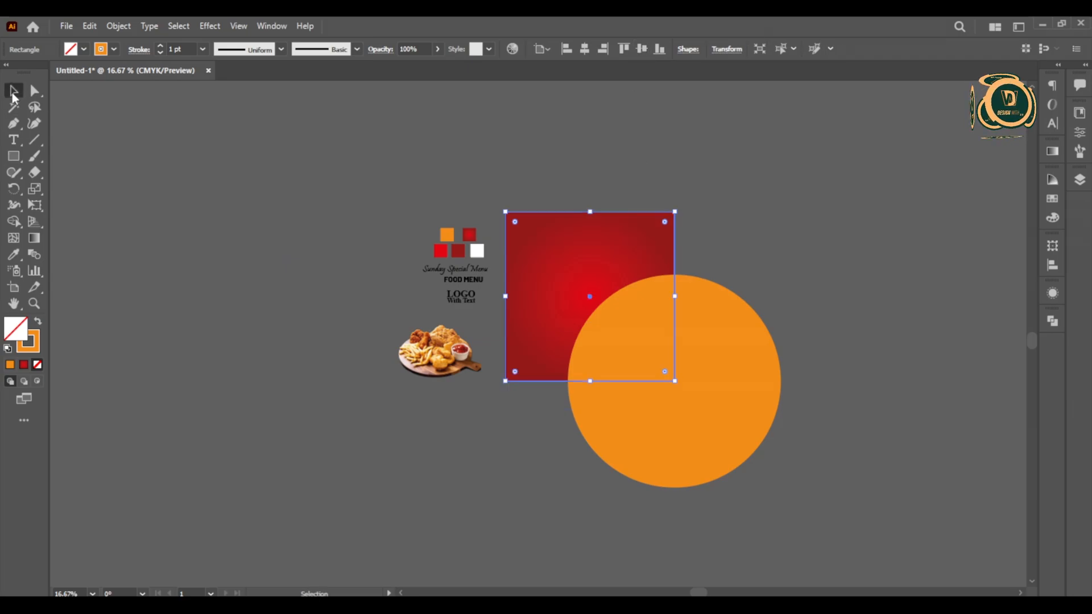
{"action": "left_click", "coordinate": [203, 204]}
- Trim away the parts of both circles outside the artboard square with the Shape Builder tool
{"action": "left_click", "coordinate": [602, 350]}
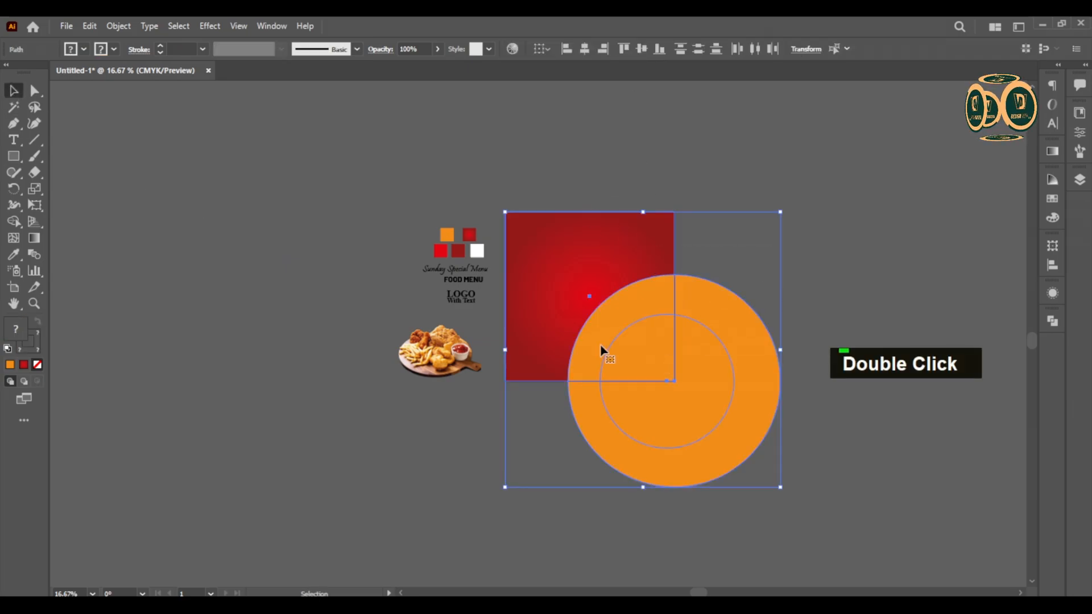
{"action": "left_click", "coordinate": [13, 221]}
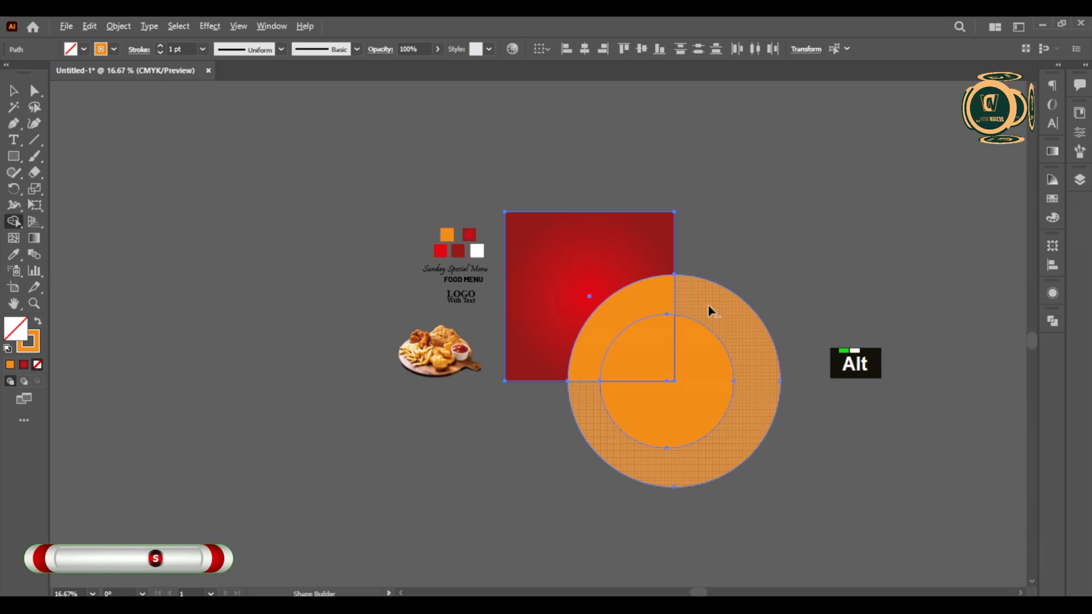
{"action": "left_click", "coordinate": [711, 311], "text": "alt"}
{"action": "left_click", "coordinate": [691, 374], "text": "alt"}
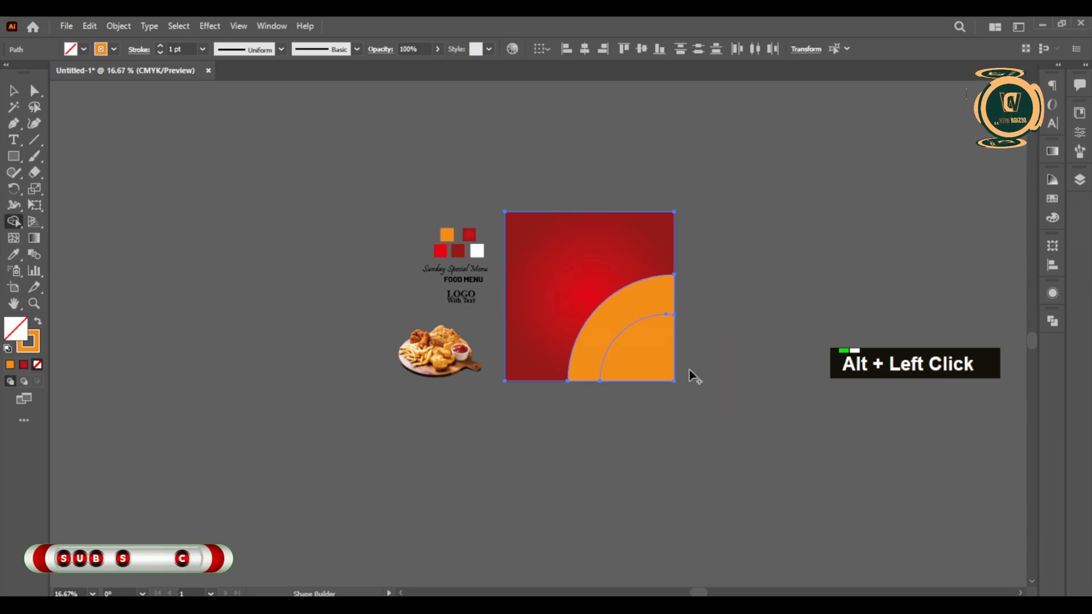
- Move the orange square outline off the artboard into the empty area below and to its right
{"action": "left_click", "coordinate": [14, 90]}
{"action": "left_click_drag", "start_coordinate": [678, 254], "coordinate": [797, 246]}
{"action": "key", "text": "ctrl+z"}
{"action": "double_click", "coordinate": [689, 261]}
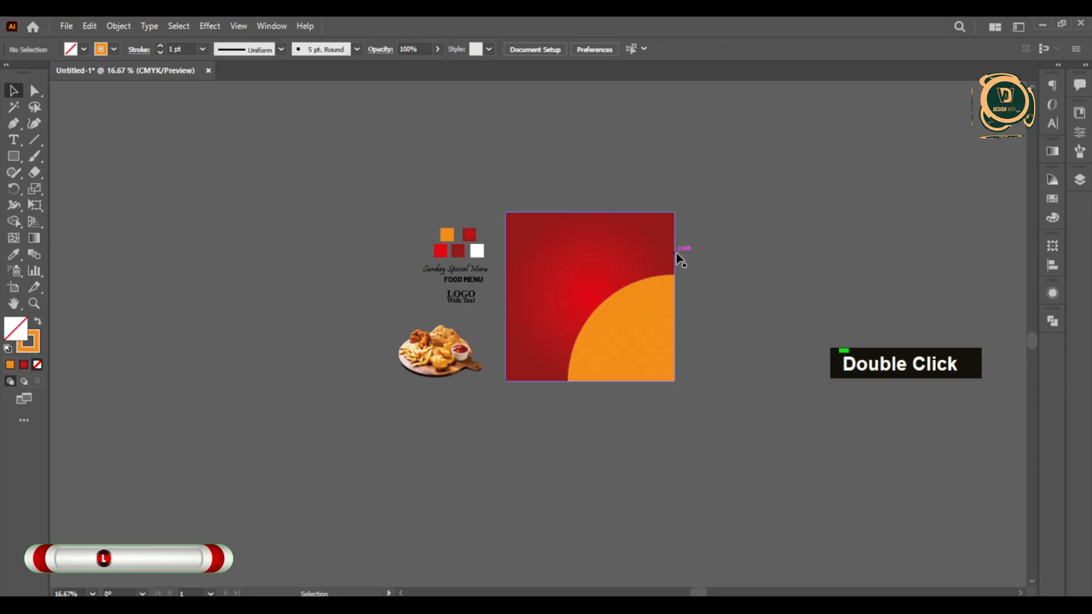
{"action": "left_click_drag", "start_coordinate": [677, 253], "coordinate": [897, 393]}
{"action": "left_click", "coordinate": [716, 354]}
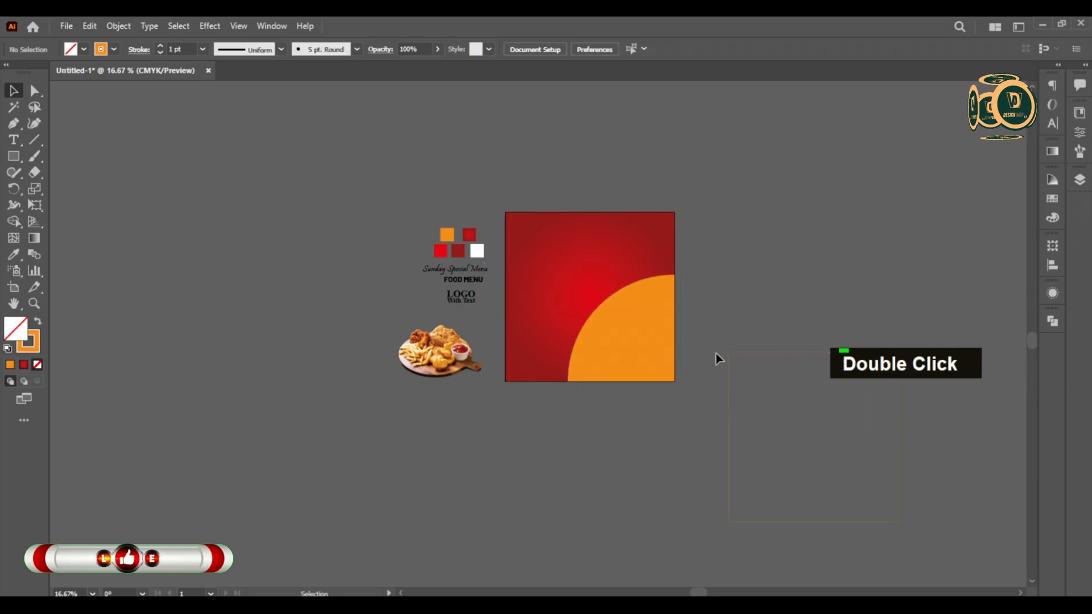
- Remove the inner quarter circle from the orange shape with the Shape Builder tool, leaving only an orange arc band
{"action": "left_click", "coordinate": [634, 358]}
{"action": "key", "text": "shift+m"}
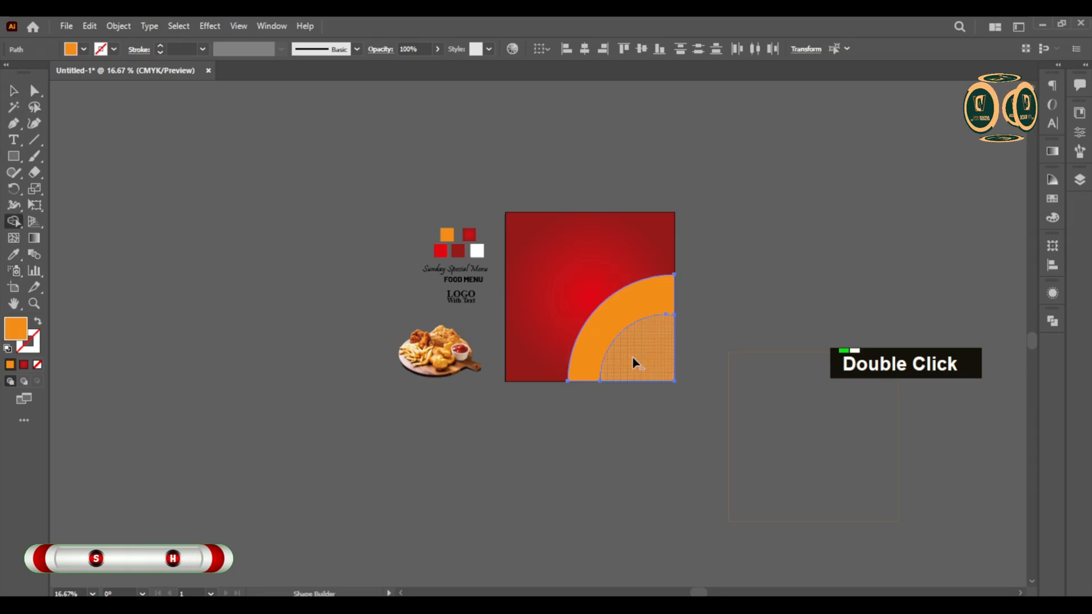
{"action": "left_click", "coordinate": [633, 363], "text": "alt"}
{"action": "key", "text": "v"}
{"action": "double_click", "coordinate": [289, 282]}
- Move the spare square outline up so it sits beside the artboard at about the same height
{"action": "scroll", "coordinate": [565, 384], "scroll_direction": "up", "scroll_amount": 1}
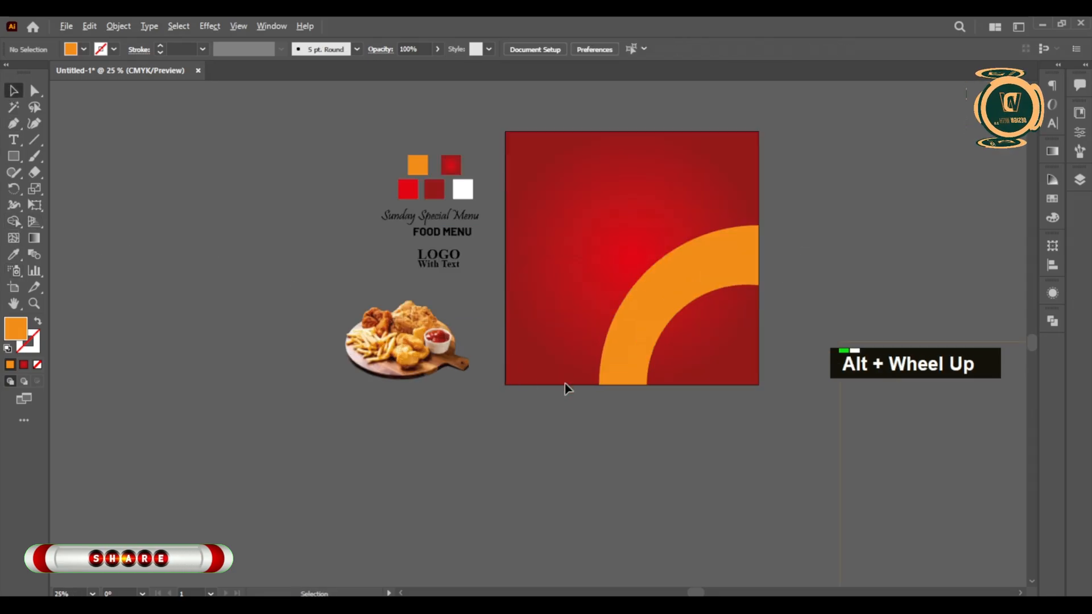
{"action": "left_click_drag", "start_coordinate": [565, 384], "coordinate": [299, 431]}
{"action": "scroll", "coordinate": [376, 382], "scroll_direction": "up", "scroll_amount": 2}
{"action": "scroll", "coordinate": [459, 378], "scroll_direction": "down", "scroll_amount": 2}
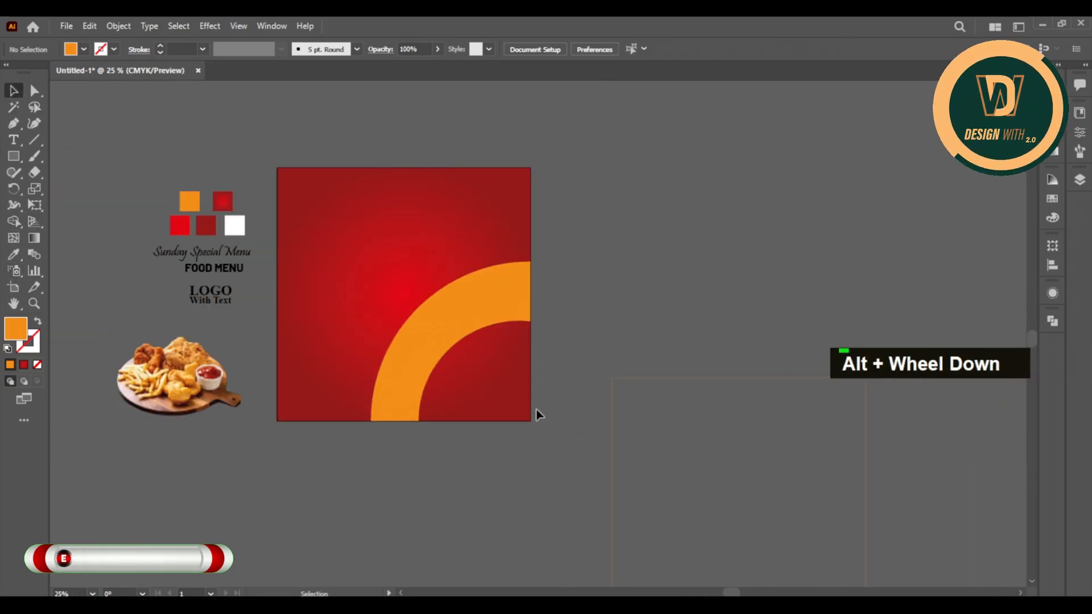
{"action": "left_click", "coordinate": [619, 380]}
{"action": "left_click_drag", "start_coordinate": [653, 379], "coordinate": [723, 172]}
{"action": "left_click", "coordinate": [570, 297]}
- Reflect the fried chicken platter image left to right
{"action": "left_click", "coordinate": [182, 388]}
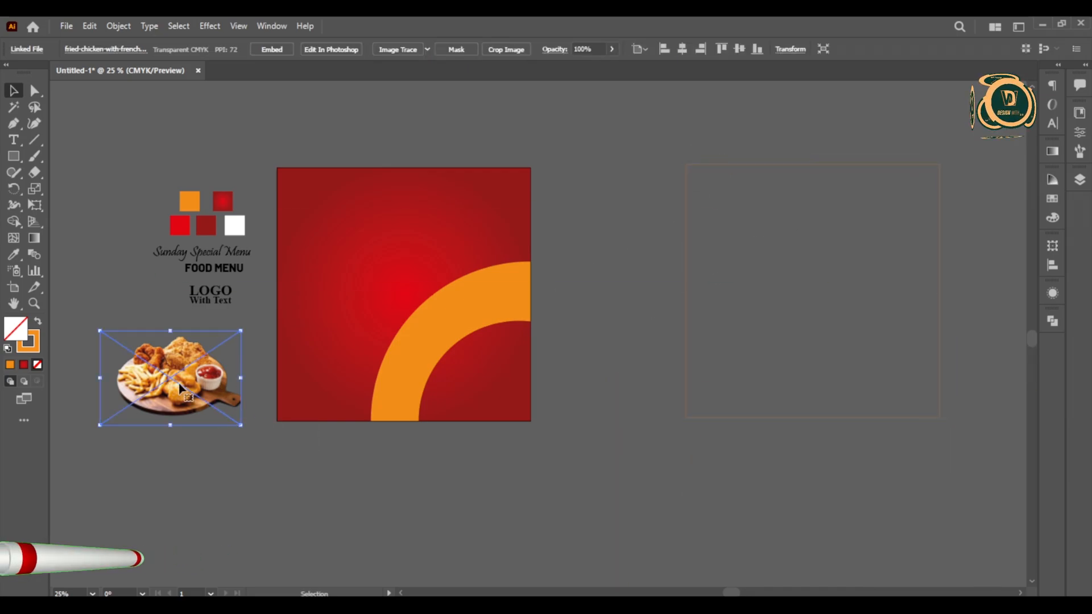
{"action": "right_click", "coordinate": [179, 385]}
{"action": "mouse_move", "coordinate": [268, 503]}
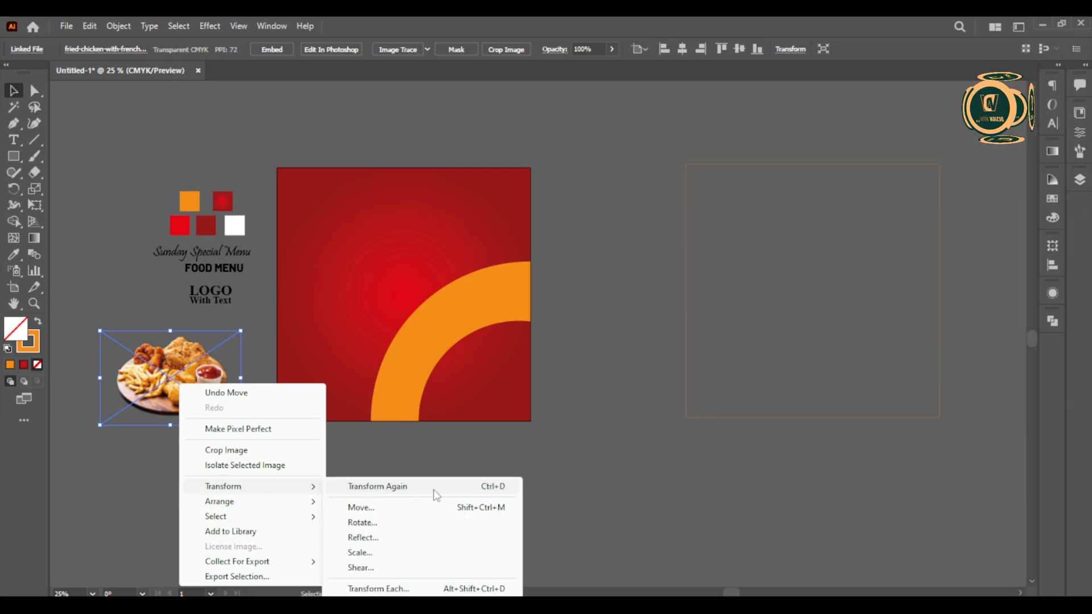
{"action": "left_click", "coordinate": [361, 538]}
{"action": "left_click", "coordinate": [275, 404]}
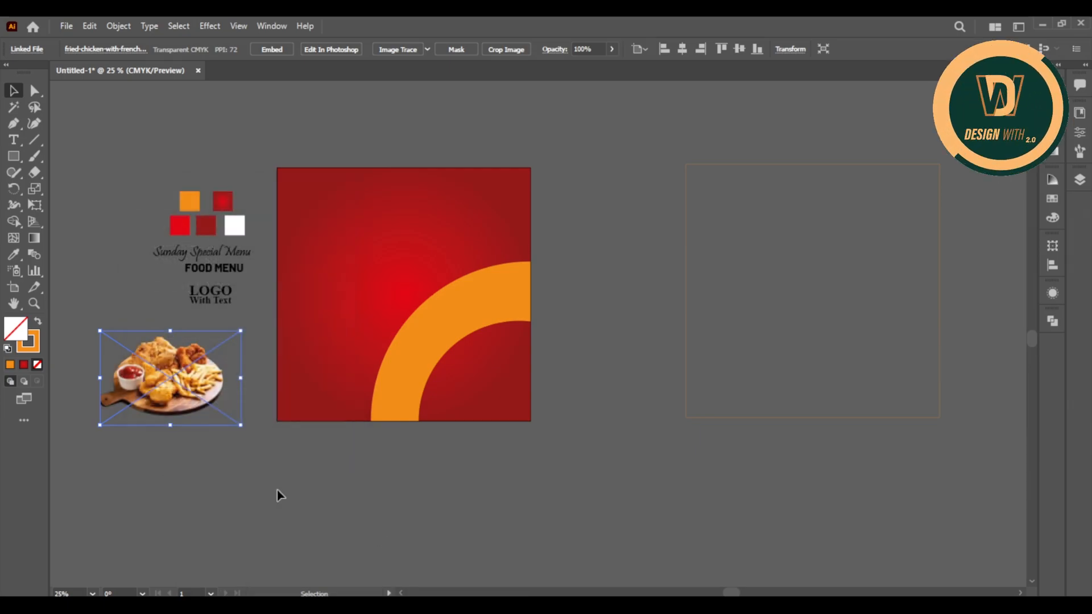
- Bring the fried chicken platter image to the front of the stacking order
{"action": "left_click", "coordinate": [278, 489]}
{"action": "right_click", "coordinate": [173, 407]}
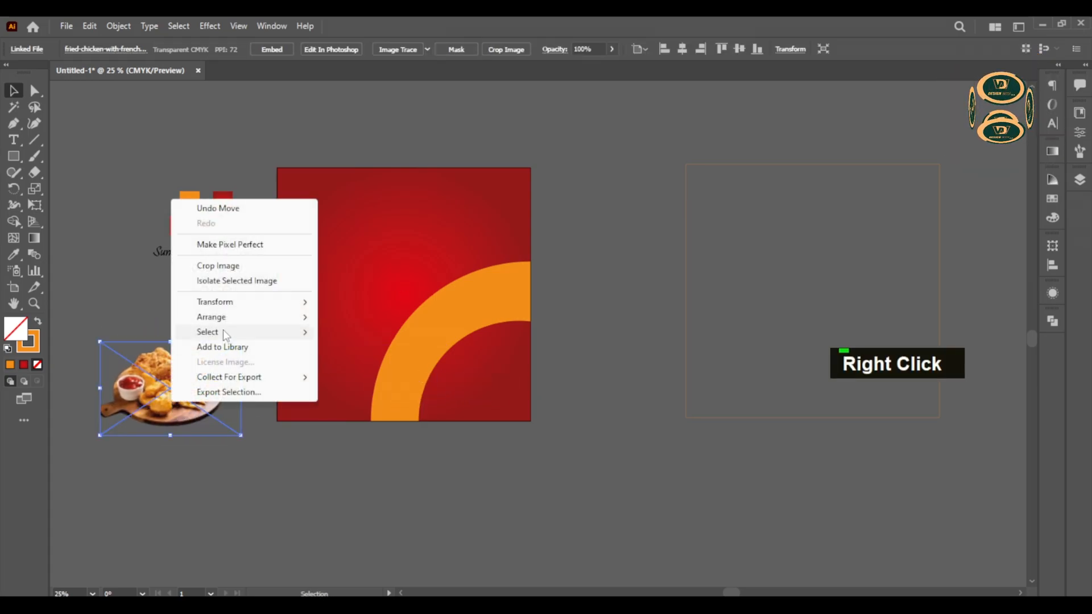
{"action": "mouse_move", "coordinate": [227, 317]}
{"action": "left_click", "coordinate": [367, 317]}
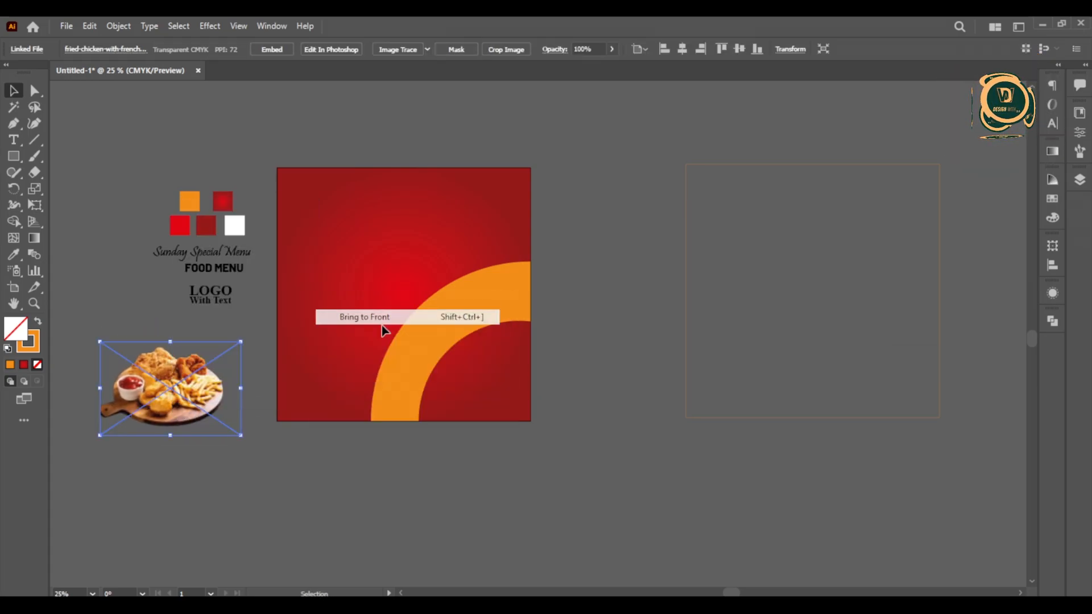
{"action": "left_click", "coordinate": [340, 490]}
- Place the platter image on the artboard, overlapping the left part of the orange arc
{"action": "left_click_drag", "start_coordinate": [170, 399], "coordinate": [418, 359]}
{"action": "scroll", "coordinate": [418, 359], "scroll_direction": "up", "scroll_amount": 2}
{"action": "scroll", "coordinate": [412, 354], "scroll_direction": "up", "scroll_amount": 1}
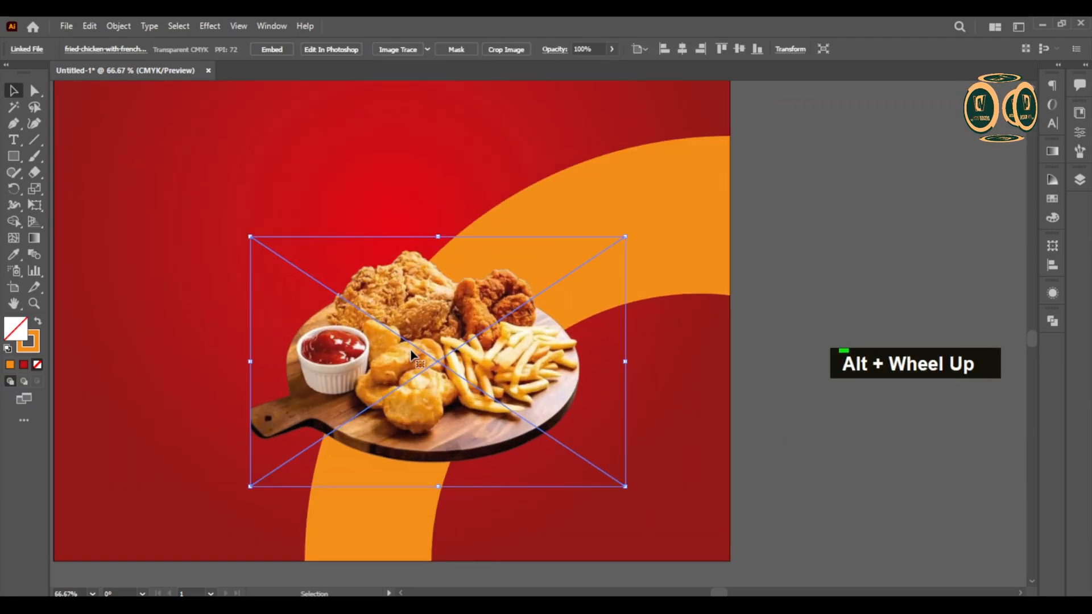
{"action": "left_click_drag", "start_coordinate": [430, 408], "coordinate": [422, 377]}
{"action": "scroll", "coordinate": [423, 377], "scroll_direction": "down", "scroll_amount": 2}
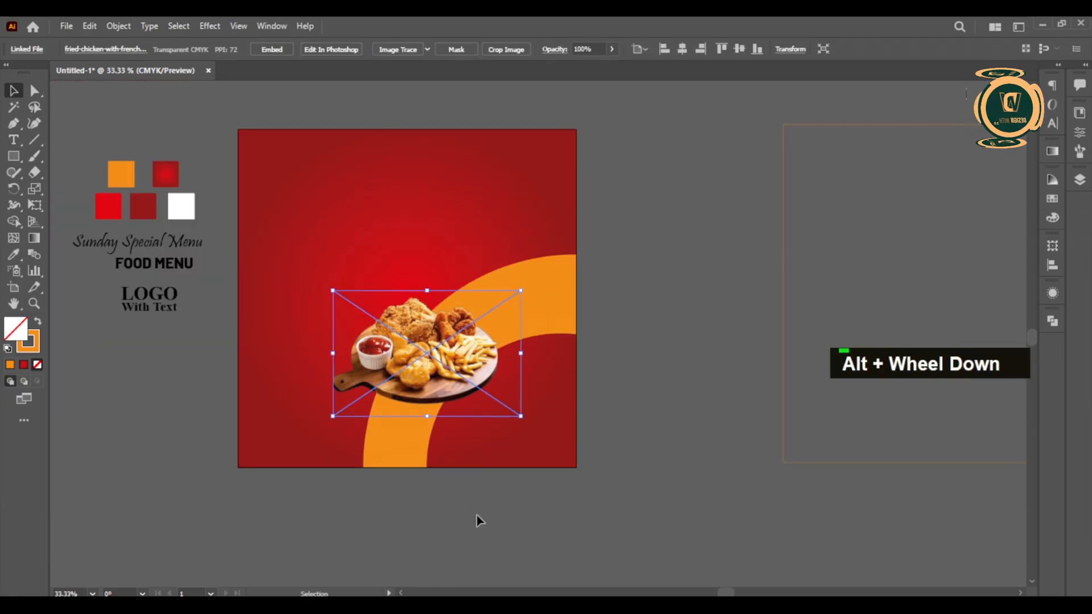
{"action": "left_click", "coordinate": [479, 503]}
{"action": "scroll", "coordinate": [479, 497], "scroll_direction": "down", "scroll_amount": 1}
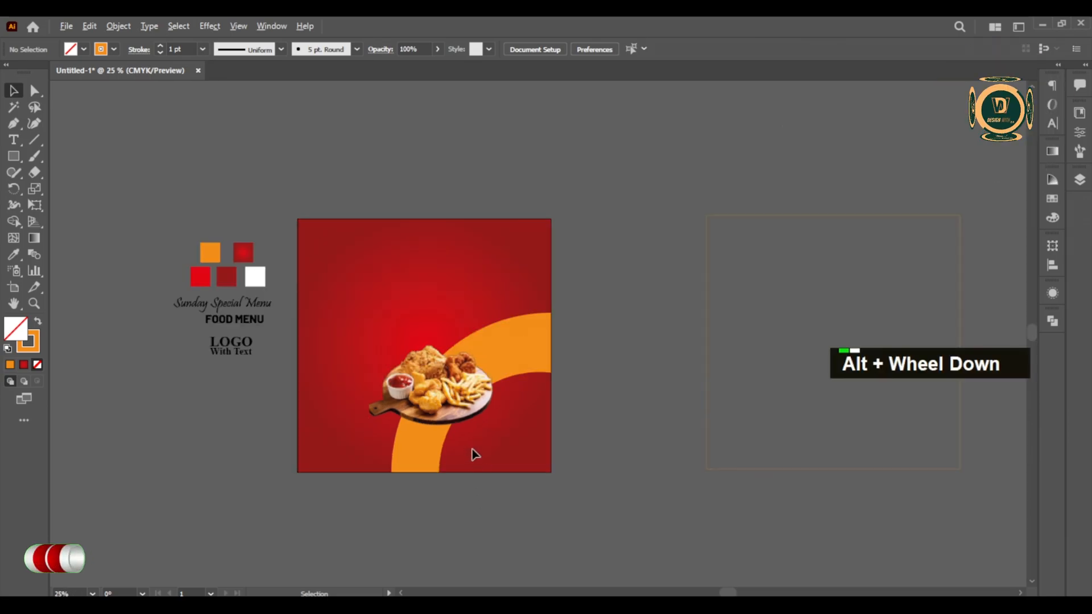
- Enlarge the platter image slightly and reposition it over the arc in the lower half of the artboard
{"action": "left_click_drag", "start_coordinate": [460, 387], "coordinate": [461, 395]}
{"action": "mouse_move", "coordinate": [508, 440]}
{"action": "left_mouse_down"}
{"action": "mouse_move", "coordinate": [538, 449]}
{"action": "mouse_move", "coordinate": [523, 452]}
{"action": "left_mouse_up"}
{"action": "scroll", "coordinate": [450, 400], "scroll_direction": "up", "scroll_amount": 1}
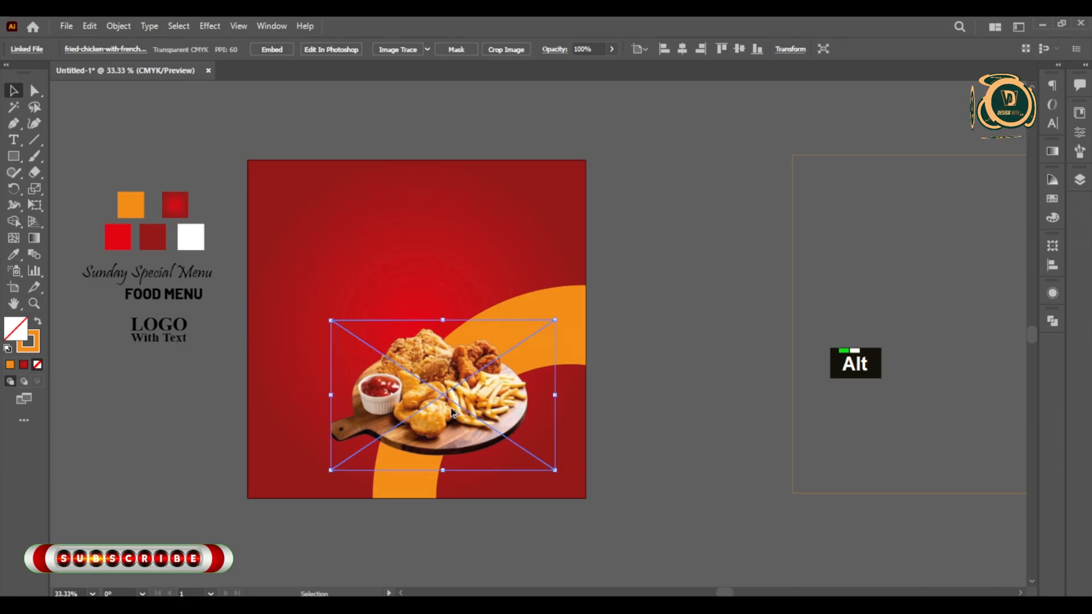
{"action": "scroll", "coordinate": [473, 493], "scroll_direction": "down", "scroll_amount": 1}
{"action": "left_click", "coordinate": [473, 492]}
{"action": "scroll", "coordinate": [473, 507], "scroll_direction": "down", "scroll_amount": 1}
{"action": "scroll", "coordinate": [304, 435], "scroll_direction": "up", "scroll_amount": 2}
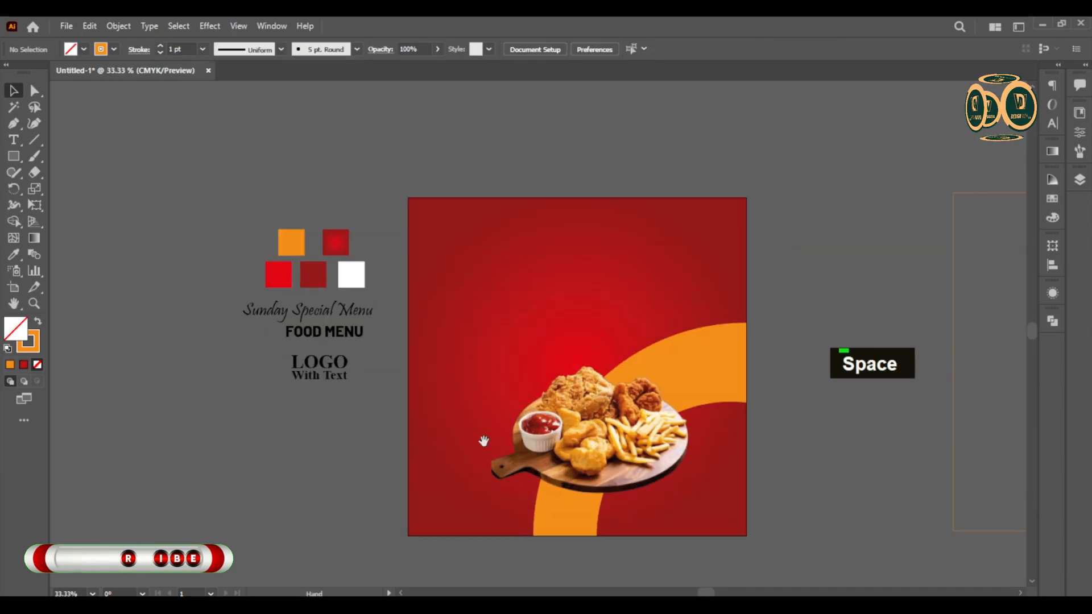
{"action": "left_click_drag", "start_coordinate": [304, 544], "coordinate": [217, 520]}
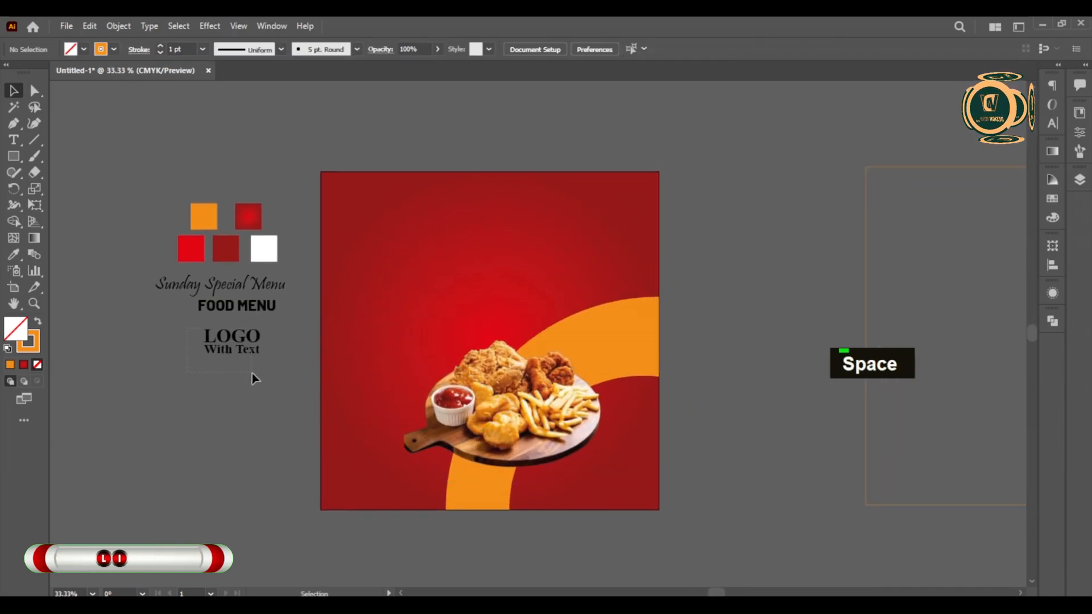
{"action": "left_click", "coordinate": [242, 344]}
{"action": "left_click_drag", "start_coordinate": [238, 337], "coordinate": [138, 285]}
{"action": "key", "text": "ctrl+z"}
- Bring the Sunday Special Menu, FOOD MENU and LOGO With Text objects to the front of the stacking order
{"action": "left_click", "coordinate": [276, 394]}
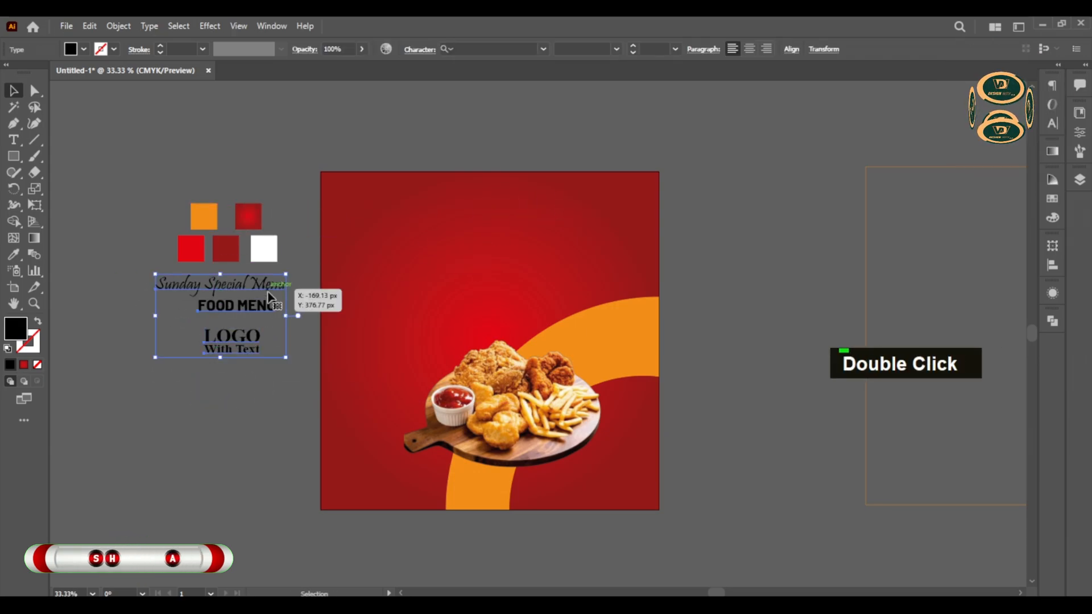
{"action": "right_click", "coordinate": [245, 286]}
{"action": "mouse_move", "coordinate": [296, 529]}
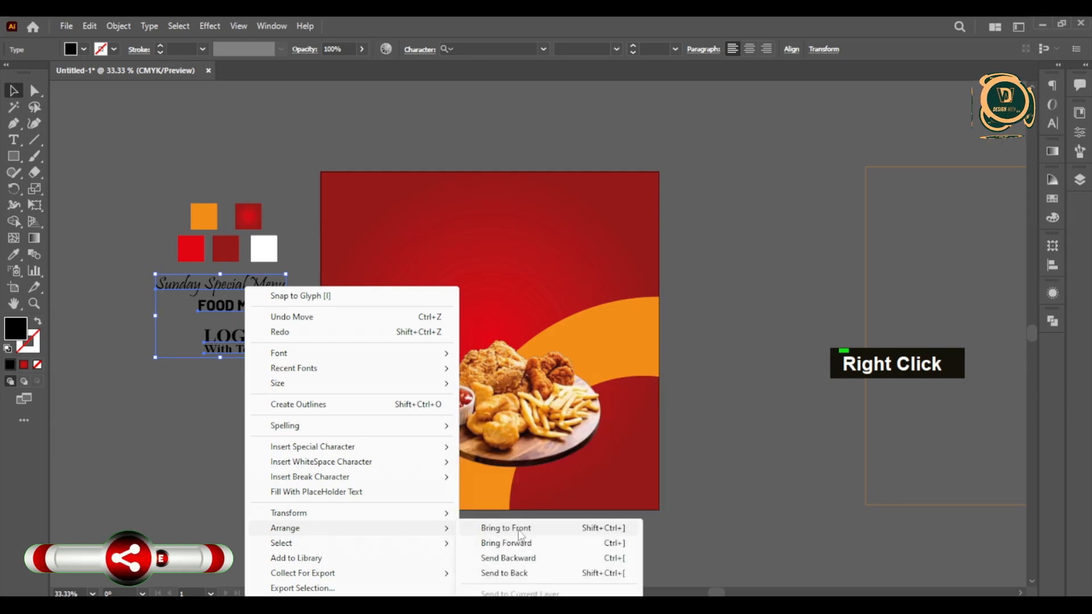
{"action": "left_click", "coordinate": [515, 531]}
{"action": "left_click", "coordinate": [243, 489]}
- Place a copy of the LOGO With Text object in the artboard's upper-right corner and scale it down
{"action": "left_click", "coordinate": [234, 346]}
{"action": "left_click_drag", "start_coordinate": [279, 372], "coordinate": [615, 202]}
{"action": "scroll", "coordinate": [619, 200], "scroll_direction": "up", "scroll_amount": 2}
{"action": "left_click_drag", "start_coordinate": [668, 237], "coordinate": [642, 197]}
{"action": "scroll", "coordinate": [642, 194], "scroll_direction": "down", "scroll_amount": 3}
{"action": "scroll", "coordinate": [456, 270], "scroll_direction": "up", "scroll_amount": 3}
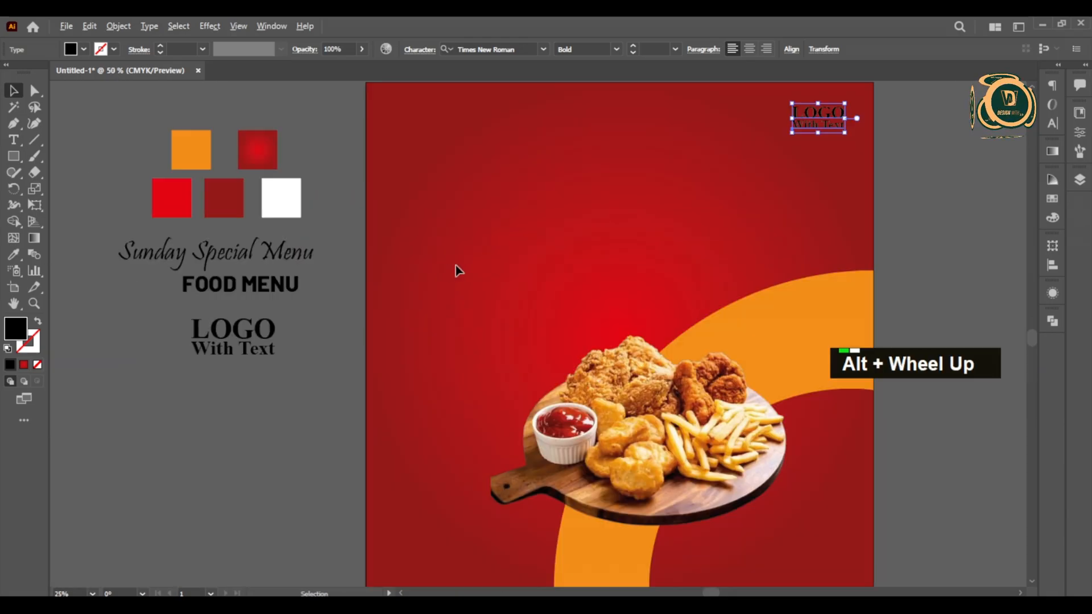
{"action": "scroll", "coordinate": [456, 267], "scroll_direction": "down", "scroll_amount": 1}
- Recolor the logo text on the artboard with the orange swatch square using the Eyedropper
{"action": "left_click_drag", "start_coordinate": [425, 193], "coordinate": [300, 251]}
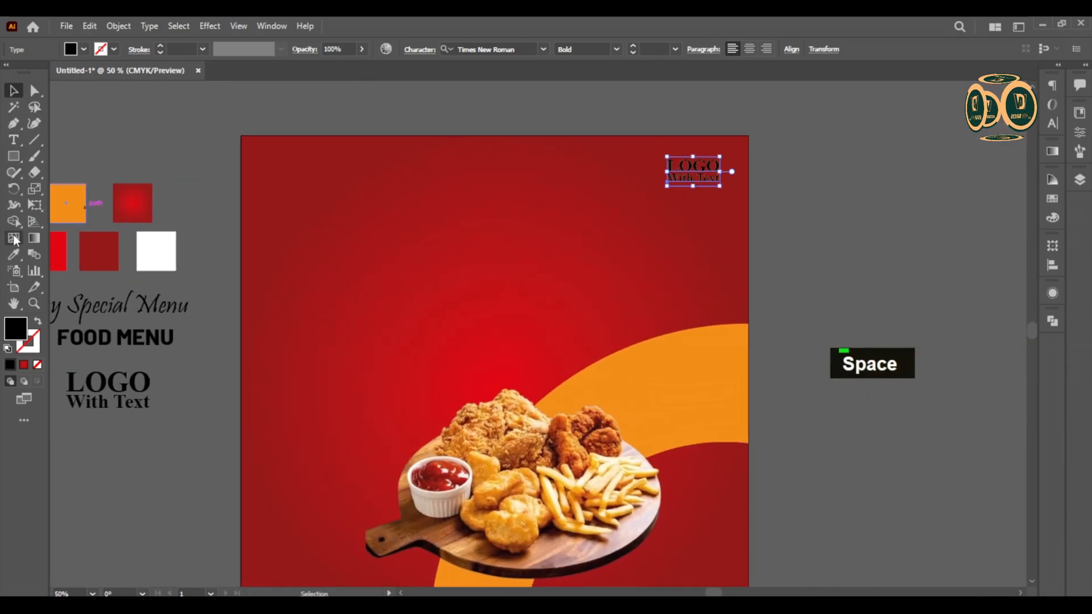
{"action": "left_click", "coordinate": [14, 255]}
{"action": "left_click", "coordinate": [13, 91]}
{"action": "left_click", "coordinate": [107, 104]}
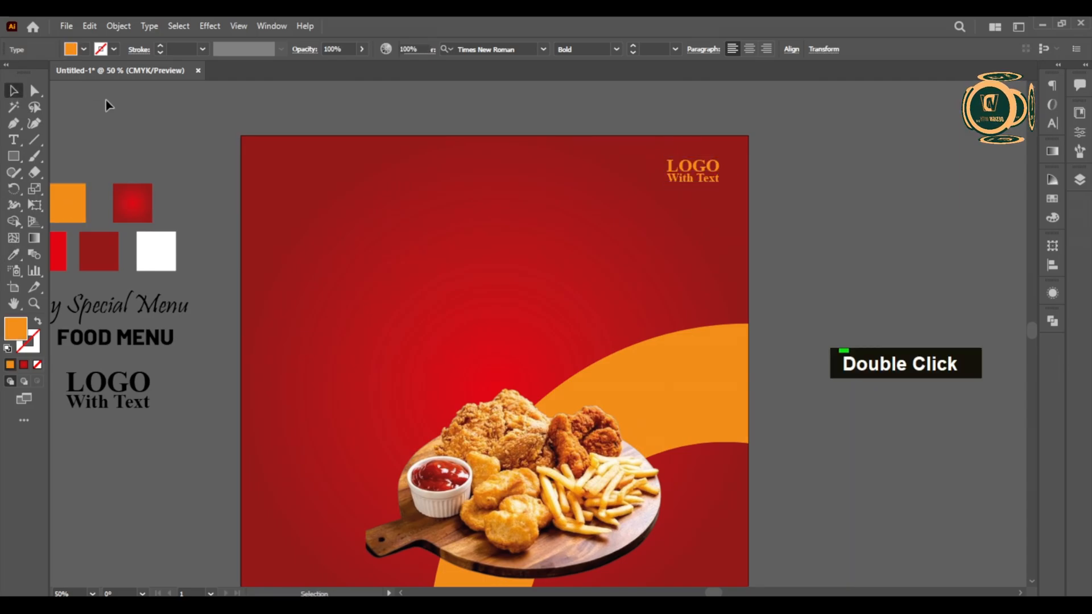
- Place a copy of the Sunday Special Menu text in the upper-left area of the artboard
{"action": "scroll", "coordinate": [183, 174], "scroll_direction": "down", "scroll_amount": 1}
{"action": "left_click_drag", "start_coordinate": [579, 262], "coordinate": [632, 244]}
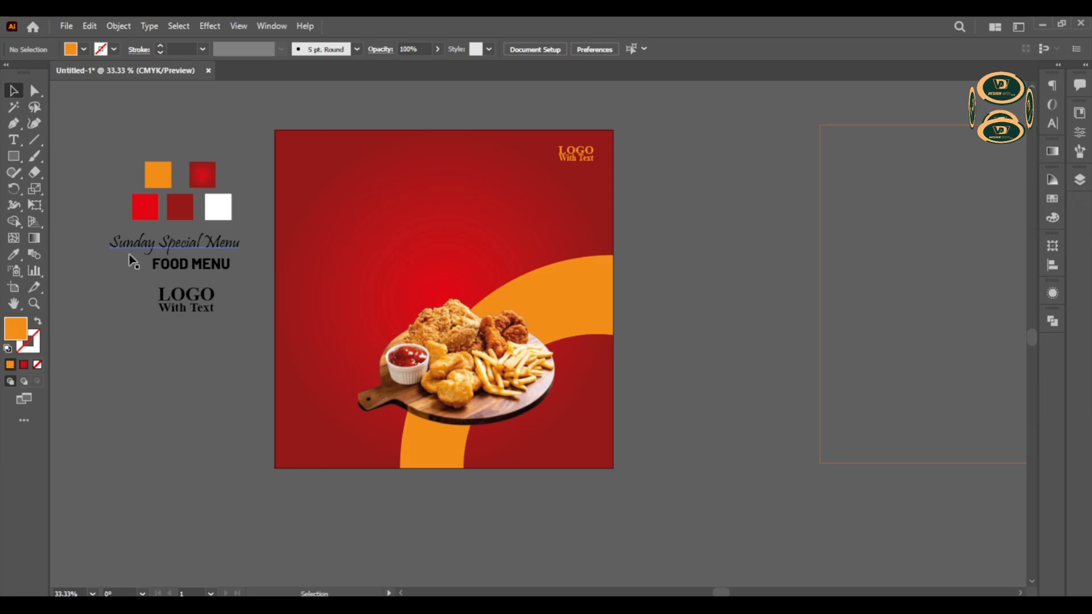
{"action": "left_click", "coordinate": [170, 251]}
{"action": "left_click_drag", "start_coordinate": [211, 251], "coordinate": [394, 181]}
{"action": "scroll", "coordinate": [393, 182], "scroll_direction": "up", "scroll_amount": 2, "text": "alt"}
{"action": "scroll", "coordinate": [419, 200], "scroll_direction": "down", "scroll_amount": 2, "text": "alt"}
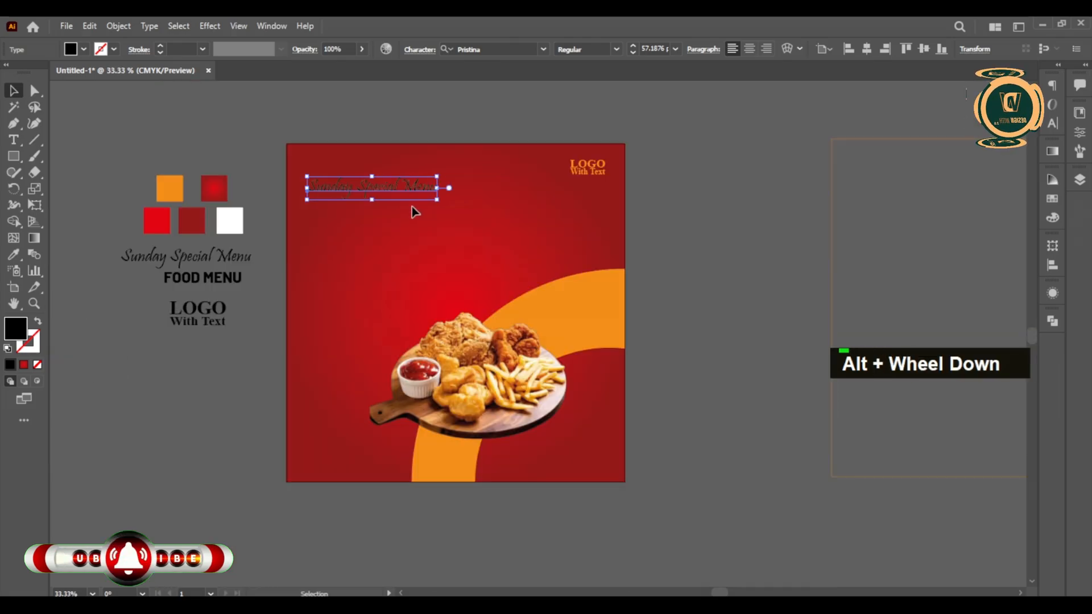
- Place a copy of the FOOD MENU text directly below the Sunday Special Menu line on the artboard
{"action": "left_click_drag", "start_coordinate": [191, 278], "coordinate": [342, 203]}
{"action": "scroll", "coordinate": [408, 213], "scroll_direction": "up", "scroll_amount": 3, "text": "alt"}
{"action": "left_click_drag", "start_coordinate": [408, 213], "coordinate": [457, 211]}
{"action": "left_click_drag", "start_coordinate": [353, 200], "coordinate": [376, 200]}
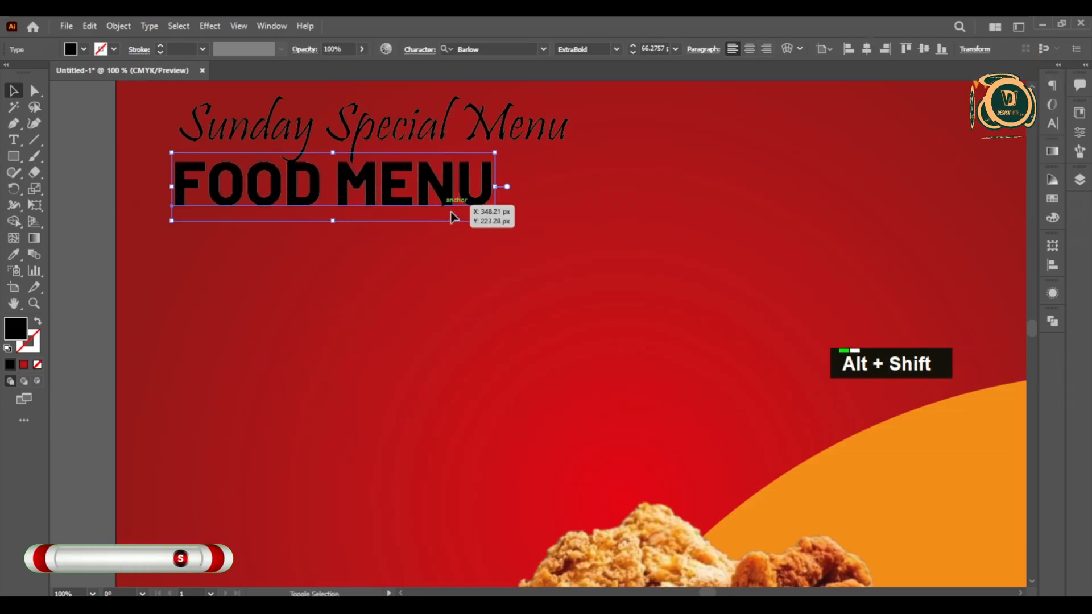
- Scale the FOOD MENU headline up proportionally to a font size of about 102 pt
{"action": "left_click_drag", "start_coordinate": [495, 221], "coordinate": [669, 305]}
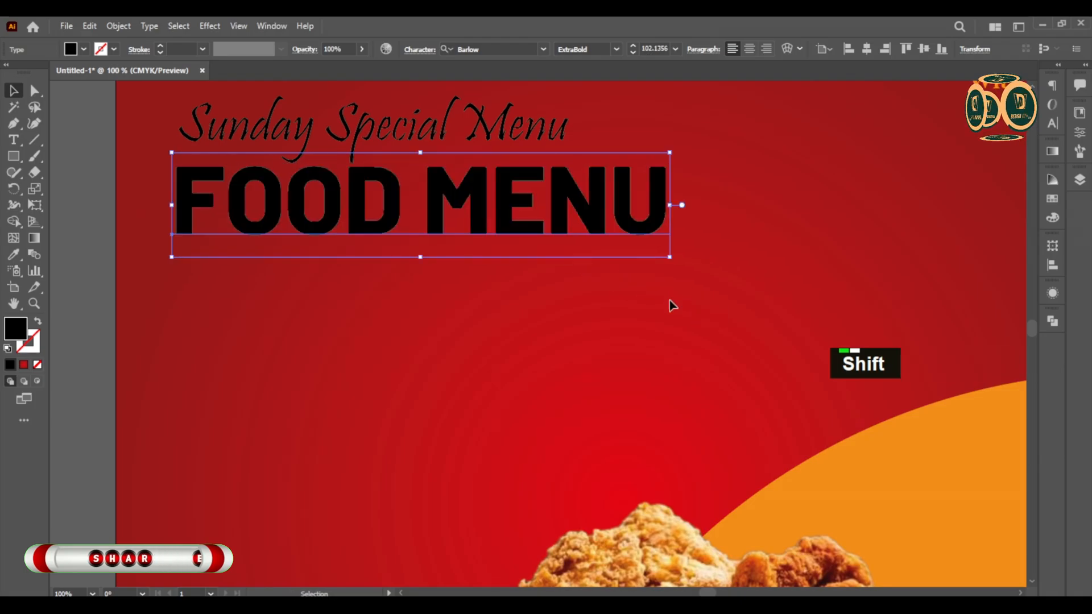
{"action": "scroll", "coordinate": [568, 254], "scroll_direction": "down", "scroll_amount": 2, "text": "alt"}
{"action": "scroll", "coordinate": [507, 273], "scroll_direction": "up", "scroll_amount": 3, "text": "alt"}
{"action": "scroll", "coordinate": [464, 259], "scroll_direction": "down", "scroll_amount": 3, "text": "alt"}
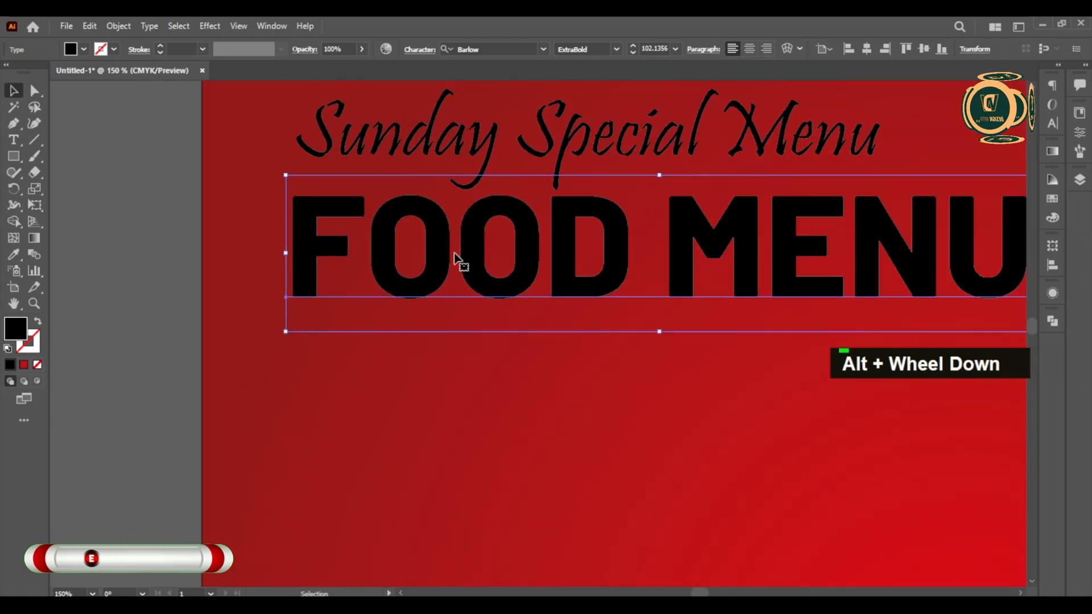
{"action": "scroll", "coordinate": [555, 361], "scroll_direction": "down", "scroll_amount": 2, "text": "alt"}
{"action": "left_click_drag", "start_coordinate": [633, 403], "coordinate": [519, 337]}
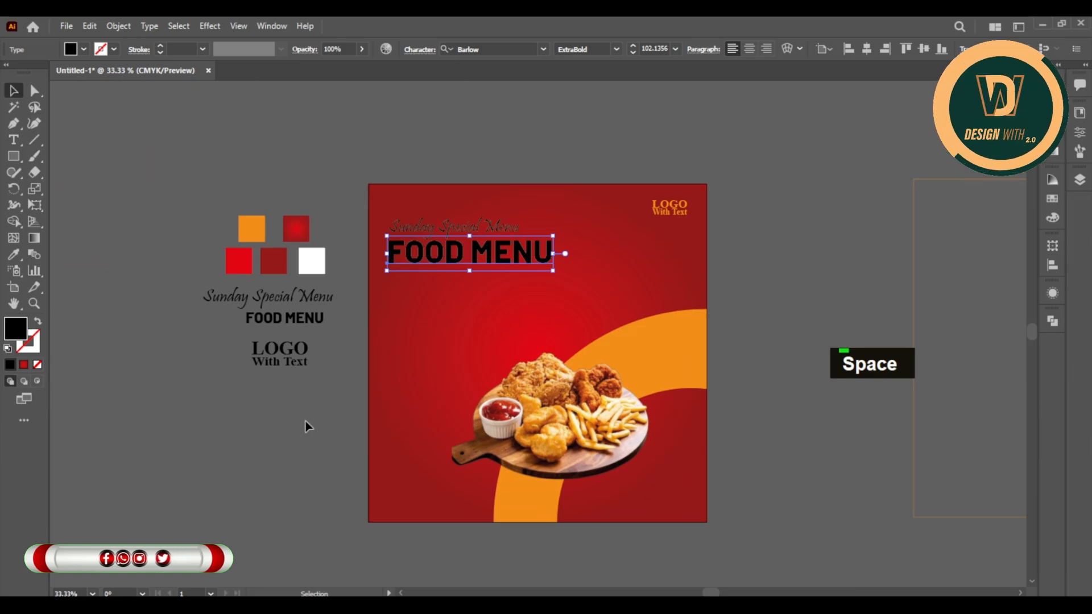
{"action": "left_click_drag", "start_coordinate": [530, 467], "coordinate": [566, 425]}
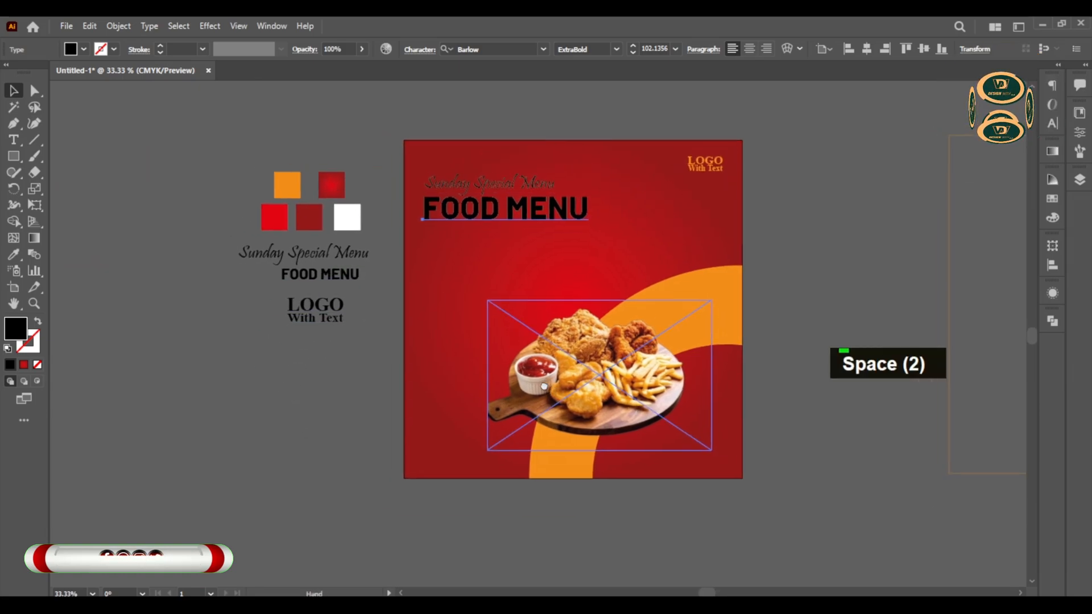
{"action": "left_click", "coordinate": [409, 361]}
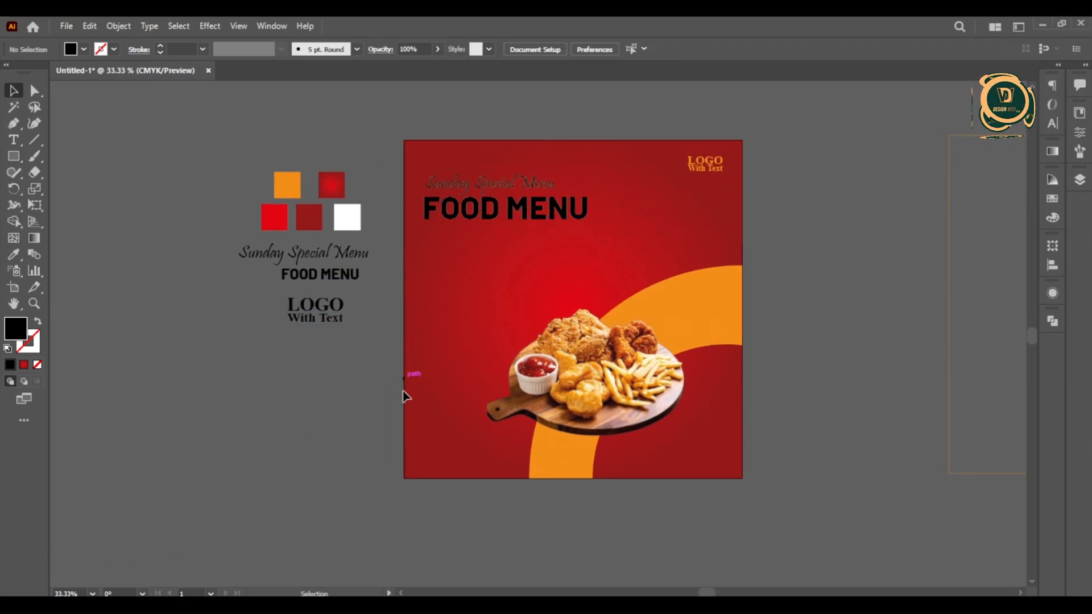
- Recolor the Sunday Special Menu line on the artboard with the palette's orange
{"action": "left_click", "coordinate": [497, 188]}
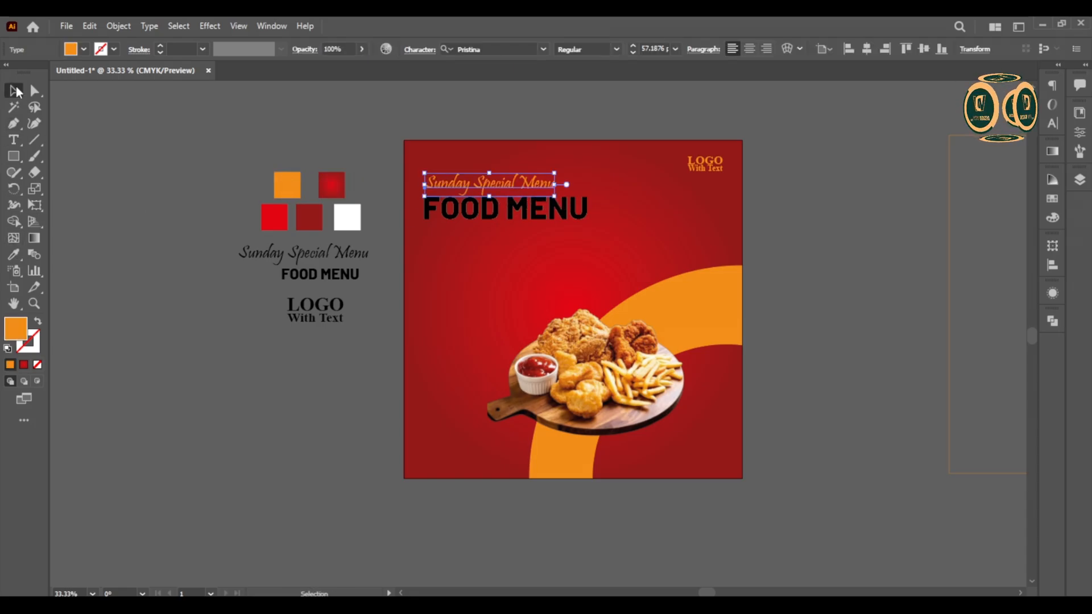
{"action": "double_click", "coordinate": [96, 217]}
{"action": "scroll", "coordinate": [494, 307], "scroll_direction": "up", "scroll_amount": 2}
{"action": "left_click_drag", "start_coordinate": [573, 205], "coordinate": [489, 314]}
{"action": "scroll", "coordinate": [486, 310], "scroll_direction": "down", "scroll_amount": 2}
- Recolor the letters OO of FOOD in the artboard headline with the white swatch square
{"action": "left_click", "coordinate": [418, 277]}
{"action": "scroll", "coordinate": [418, 278], "scroll_direction": "up", "scroll_amount": 1}
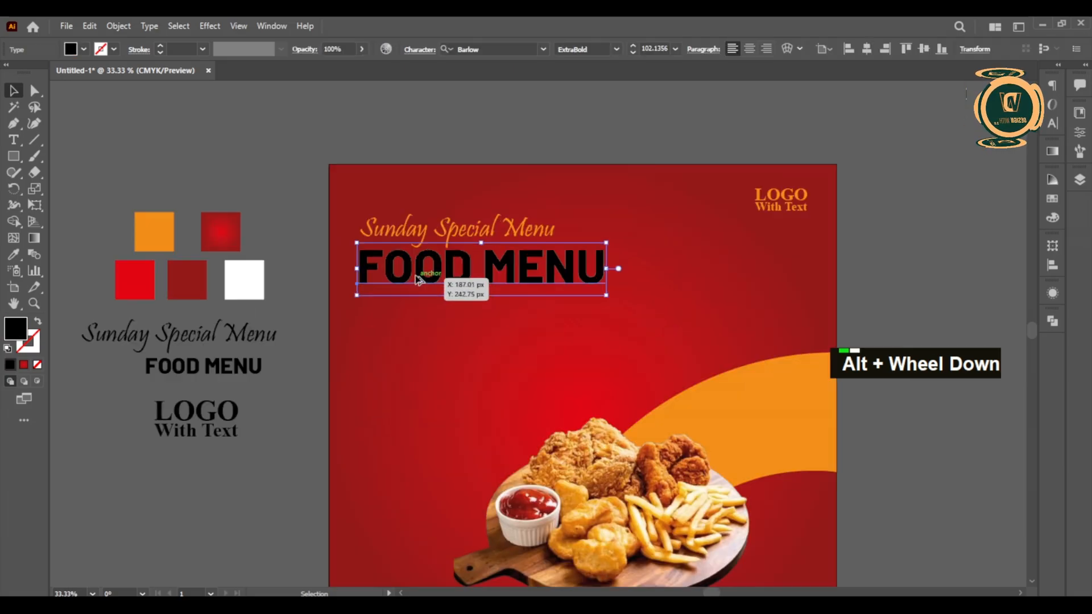
{"action": "scroll", "coordinate": [418, 279], "scroll_direction": "up", "scroll_amount": 2}
{"action": "double_click", "coordinate": [378, 271]}
{"action": "left_click_drag", "start_coordinate": [373, 268], "coordinate": [453, 267]}
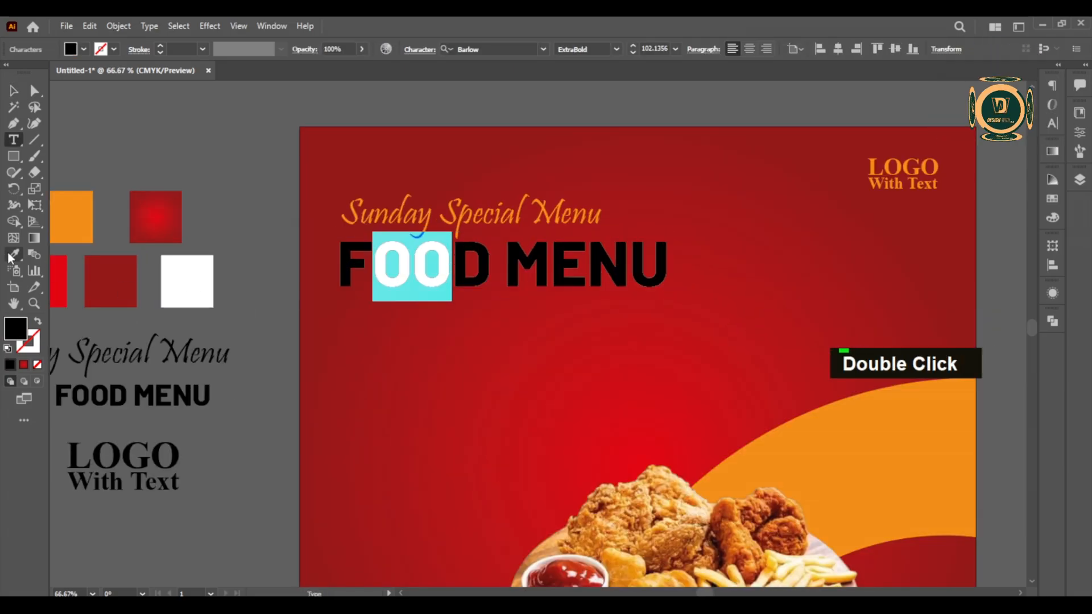
{"action": "left_click", "coordinate": [198, 280]}
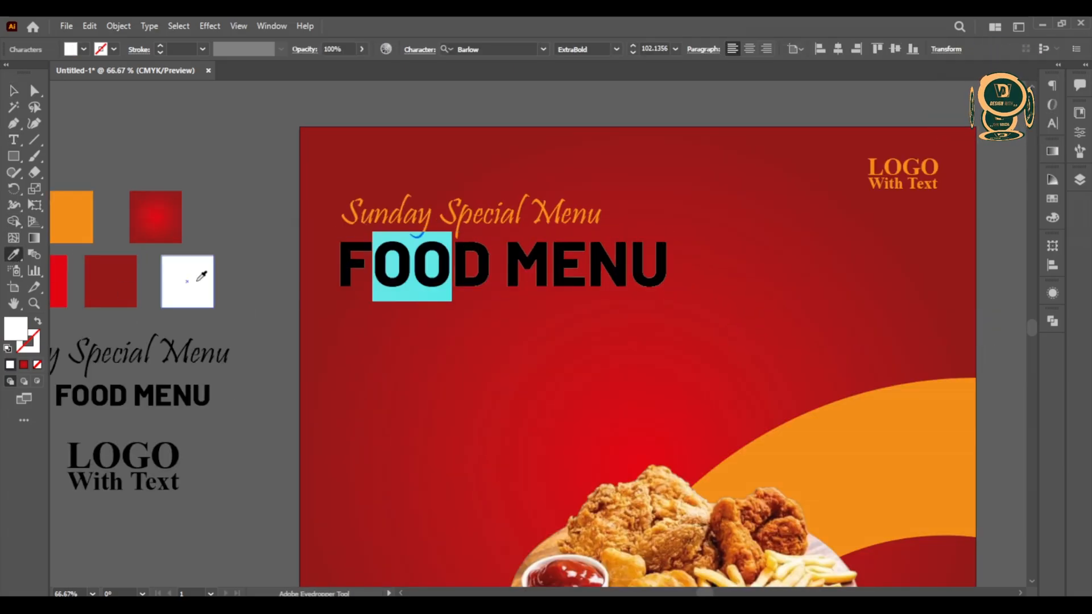
{"action": "left_click", "coordinate": [256, 305], "text": "ctrl"}
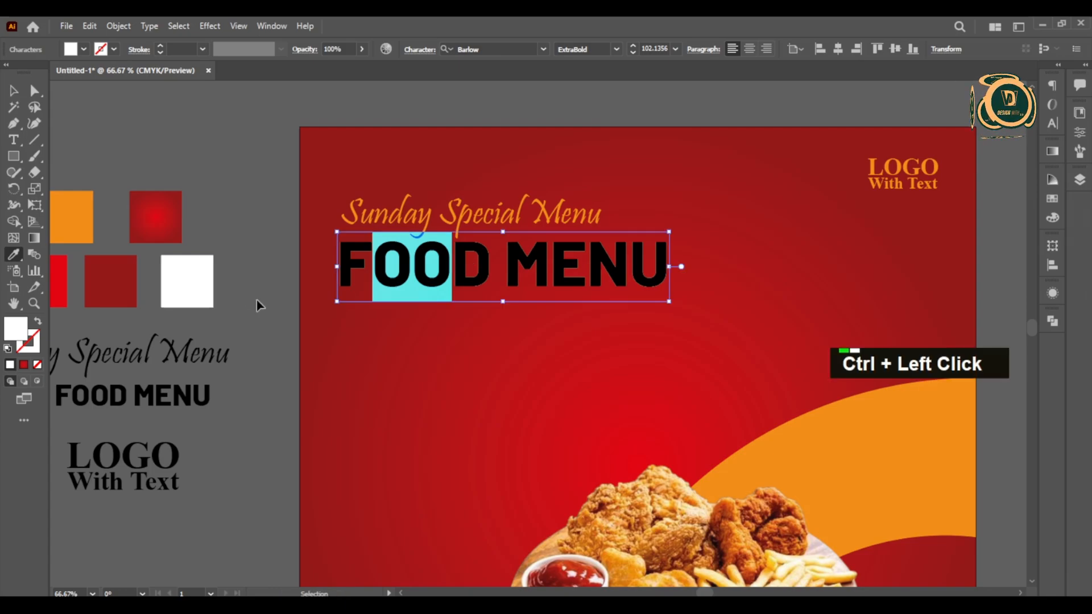
{"action": "left_click", "coordinate": [256, 305], "text": "ctrl"}
{"action": "left_click", "coordinate": [351, 275], "text": "ctrl"}
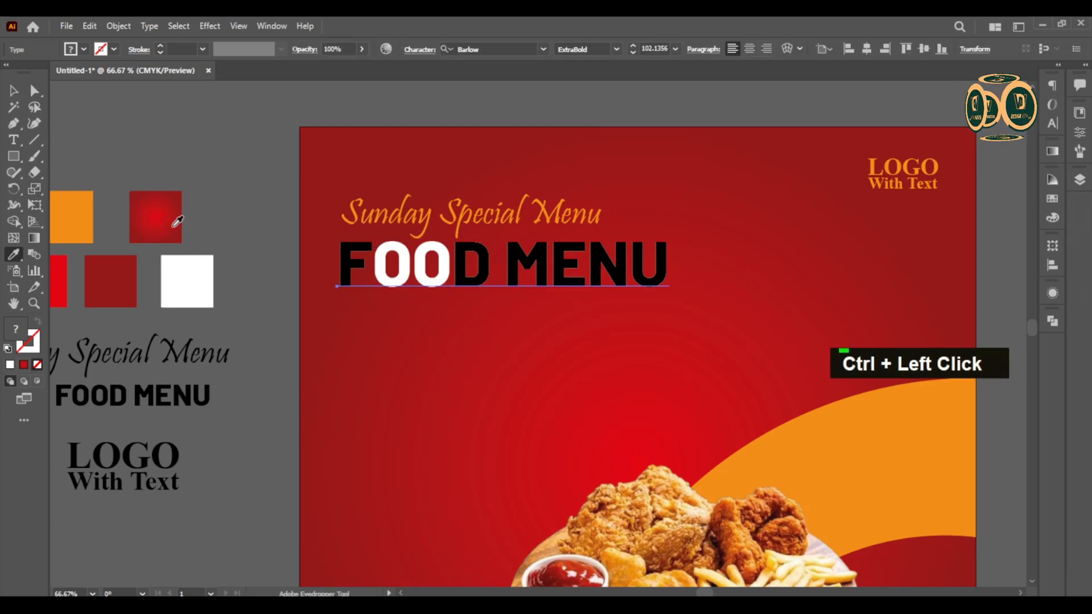
{"action": "key", "text": "v"}
{"action": "left_click", "coordinate": [235, 272]}
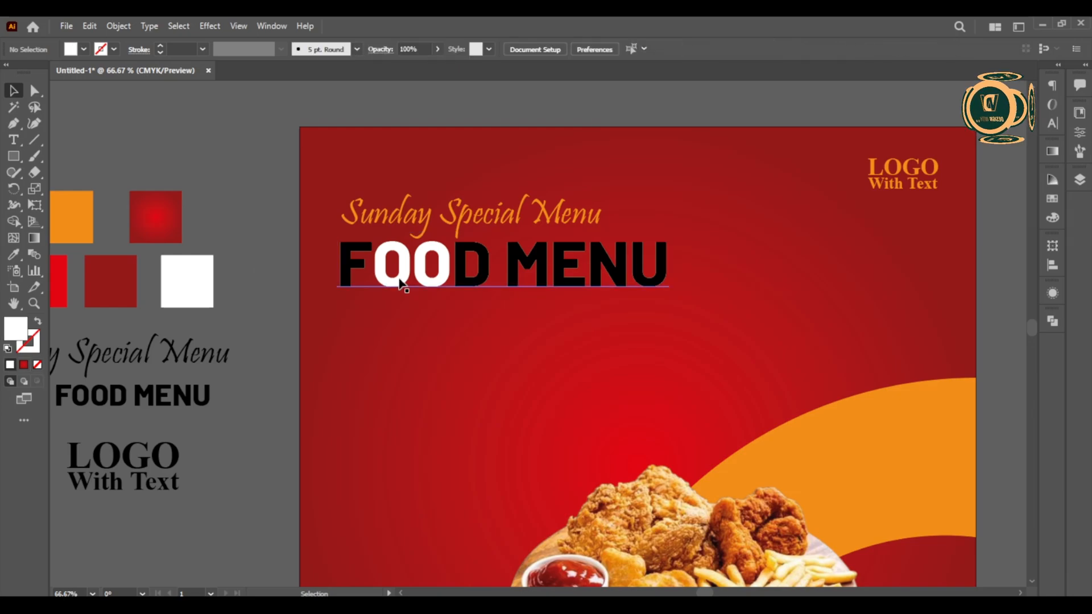
- Recolor the letter F of the FOOD MENU headline with the palette's orange
{"action": "left_click_drag", "start_coordinate": [374, 277], "coordinate": [342, 278]}
{"action": "key", "text": "ctrl+z"}
{"action": "double_click", "coordinate": [373, 279]}
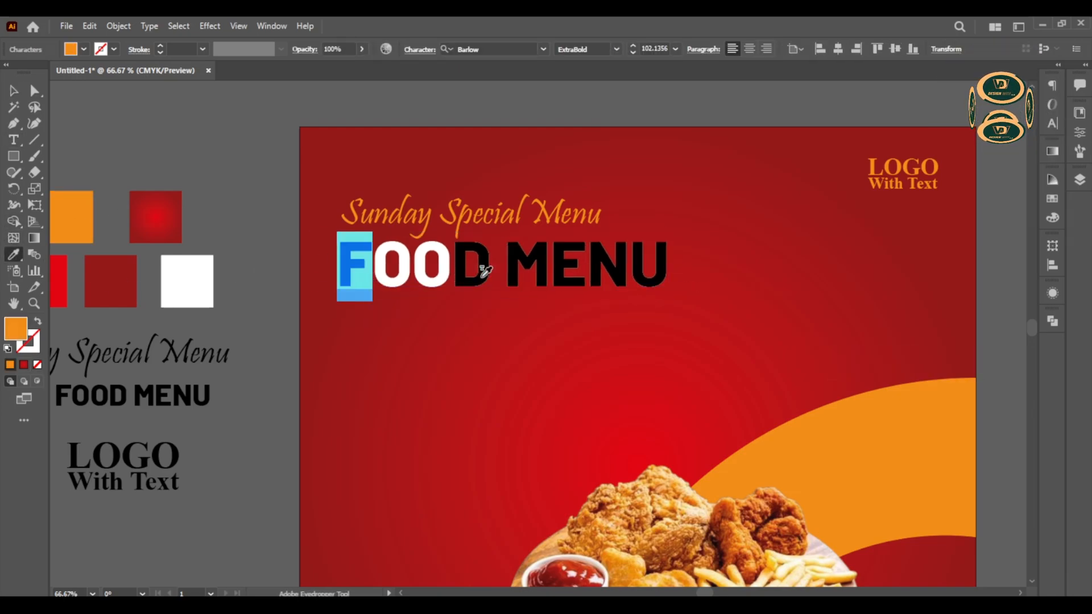
{"action": "left_click", "coordinate": [460, 279], "text": "ctrl"}
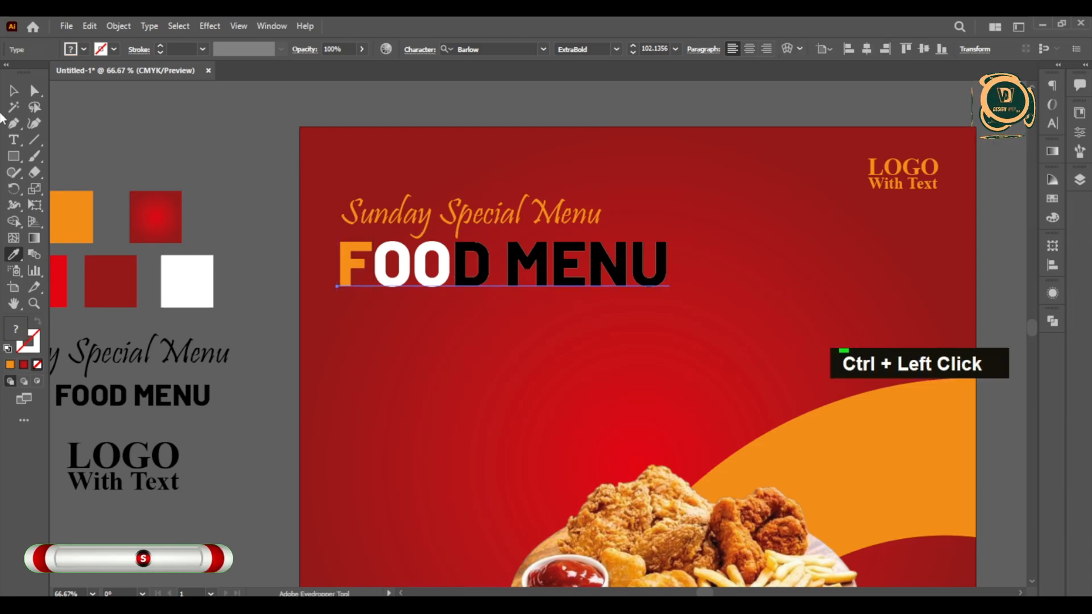
{"action": "left_click", "coordinate": [13, 90]}
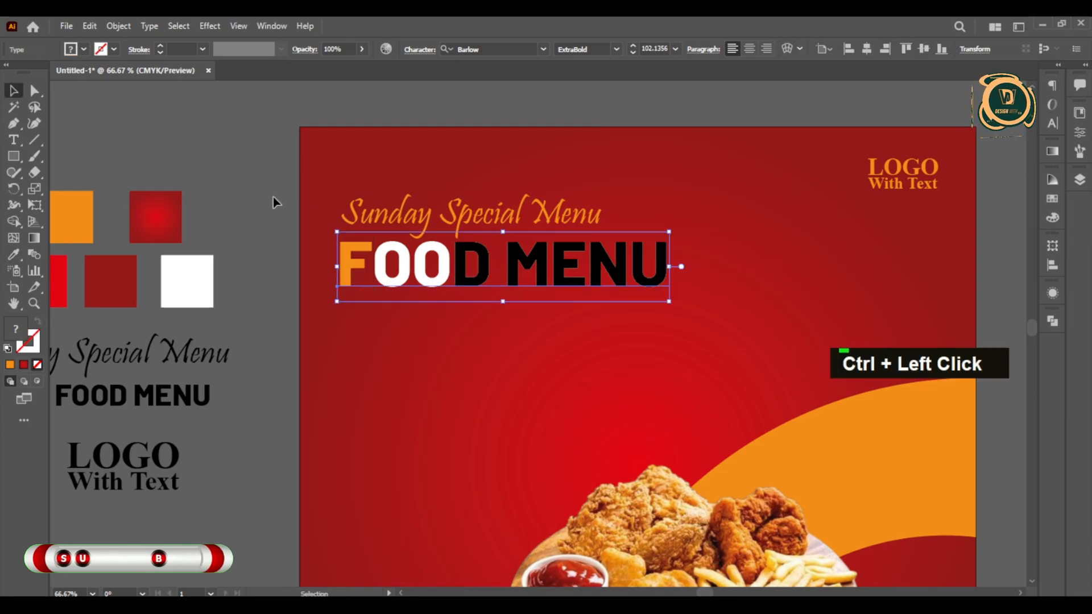
- Recolor the remaining headline letters, D MENU, with the orange swatch square using the Eyedropper
{"action": "double_click", "coordinate": [460, 278]}
{"action": "left_click_drag", "start_coordinate": [460, 279], "coordinate": [670, 273]}
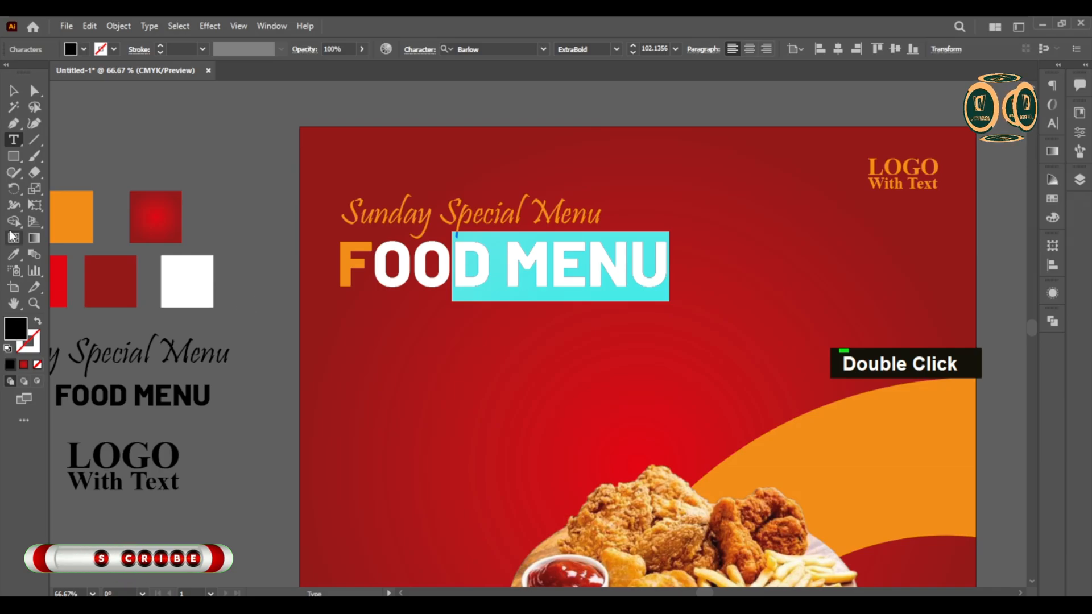
{"action": "left_click", "coordinate": [14, 256]}
{"action": "left_click", "coordinate": [71, 217]}
{"action": "key", "text": "Escape"}
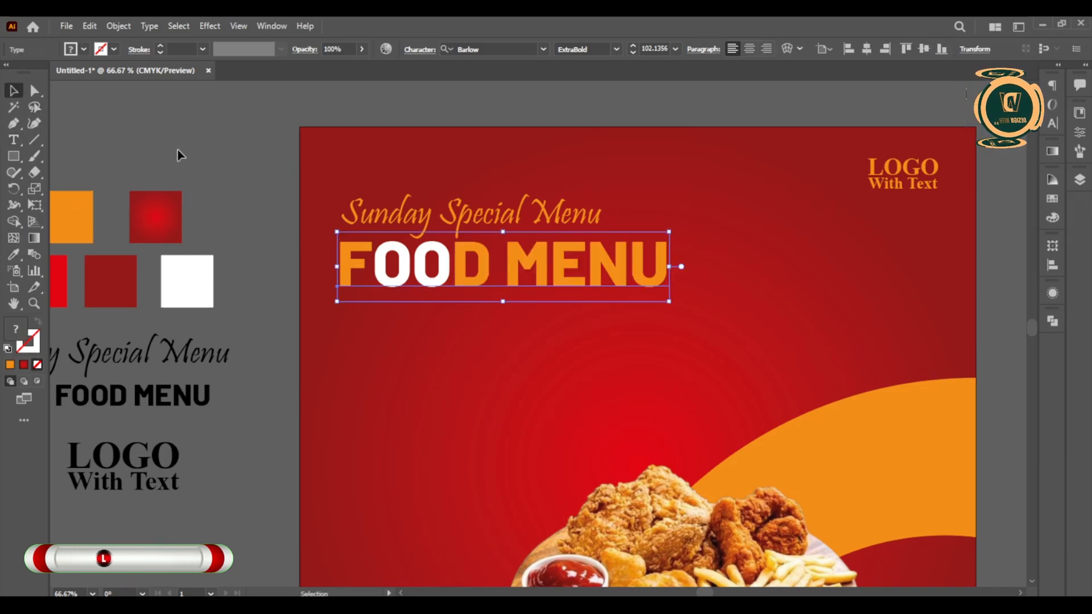
{"action": "left_click", "coordinate": [177, 149]}
- Recolor the letters EN of MENU in the artboard headline with white
{"action": "double_click", "coordinate": [557, 279]}
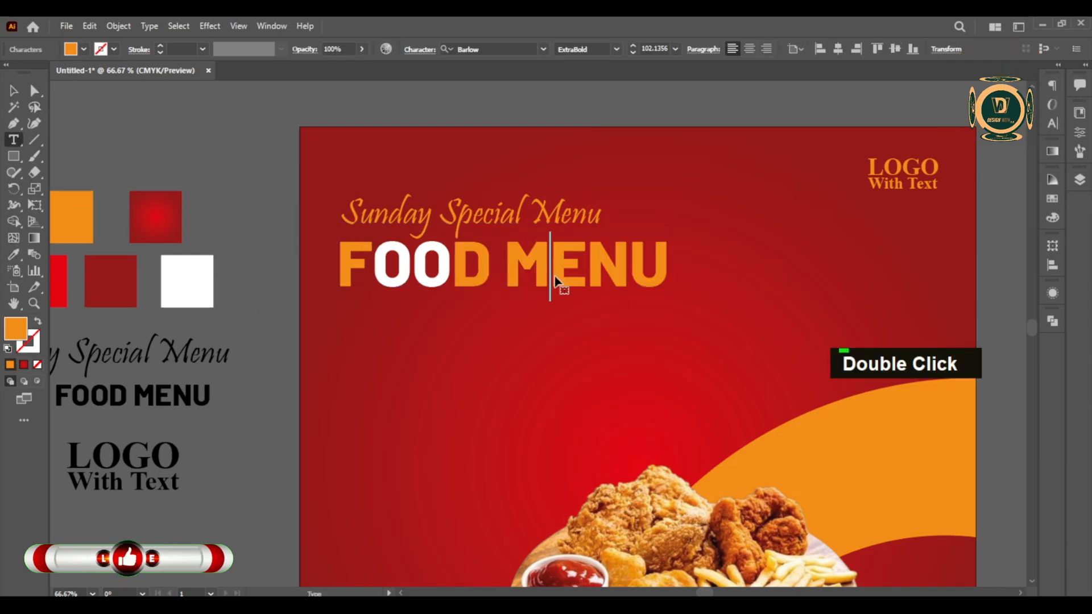
{"action": "left_click_drag", "start_coordinate": [557, 278], "coordinate": [615, 280]}
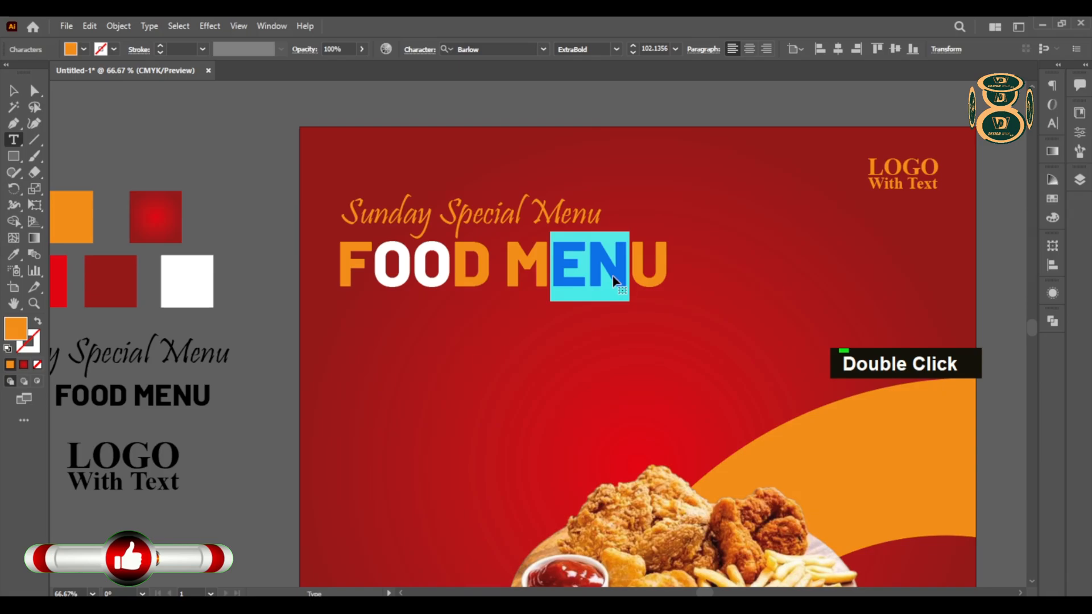
{"action": "left_click", "coordinate": [182, 287]}
{"action": "left_click", "coordinate": [10, 94]}
{"action": "left_click", "coordinate": [235, 218]}
{"action": "scroll", "coordinate": [236, 218], "scroll_direction": "down", "scroll_amount": 2}
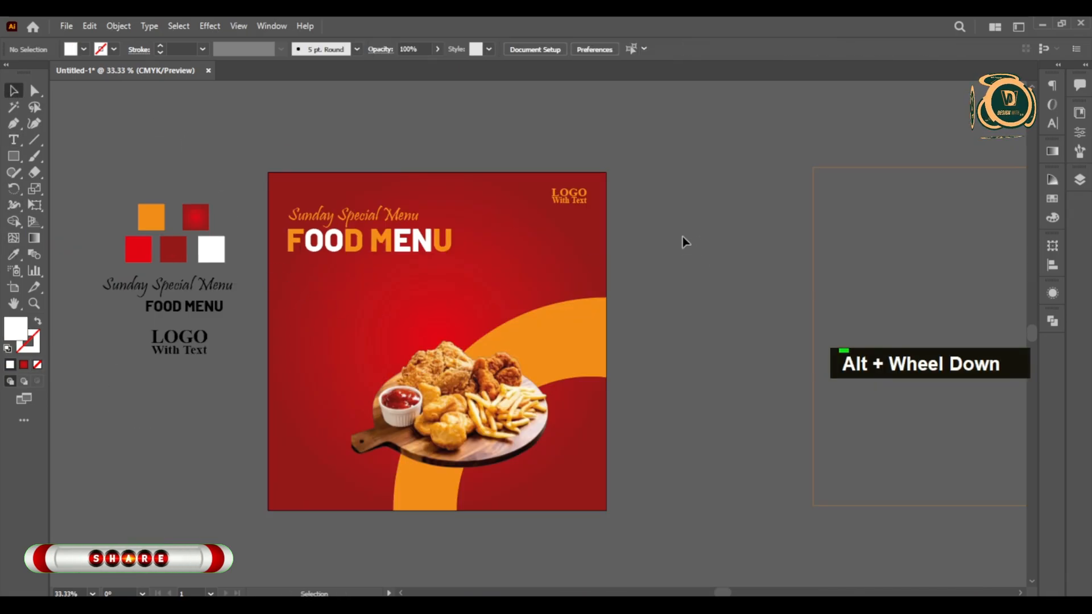
{"action": "left_click_drag", "start_coordinate": [684, 242], "coordinate": [631, 215]}
{"action": "scroll", "coordinate": [560, 312], "scroll_direction": "up", "scroll_amount": 1}
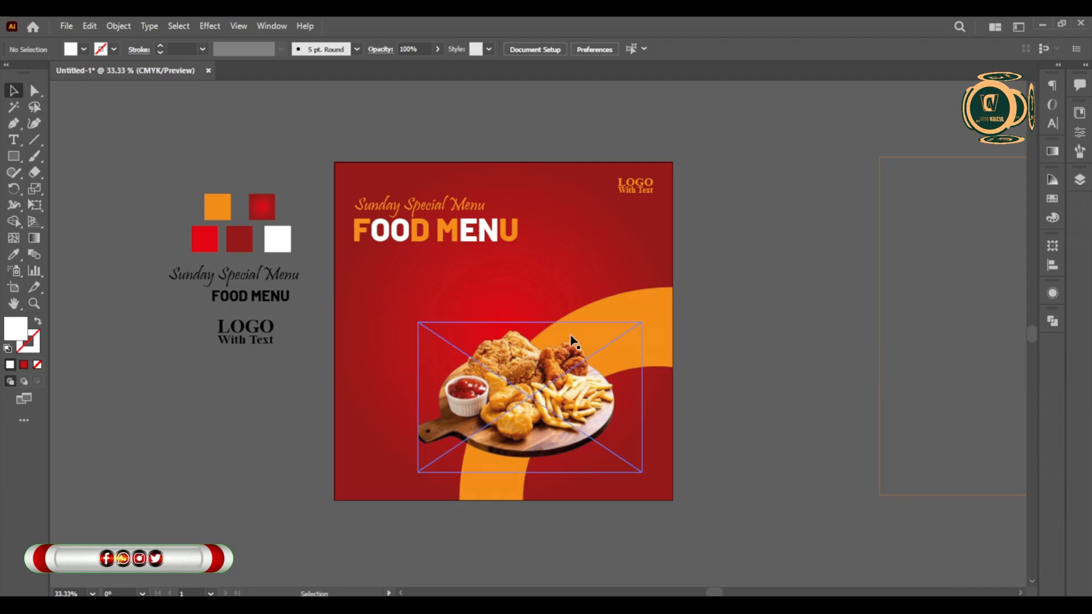
{"action": "scroll", "coordinate": [572, 338], "scroll_direction": "up", "scroll_amount": 2}
{"action": "scroll", "coordinate": [573, 338], "scroll_direction": "down", "scroll_amount": 2}
{"action": "left_click_drag", "start_coordinate": [276, 380], "coordinate": [271, 353]}
{"action": "scroll", "coordinate": [259, 312], "scroll_direction": "up", "scroll_amount": 1}
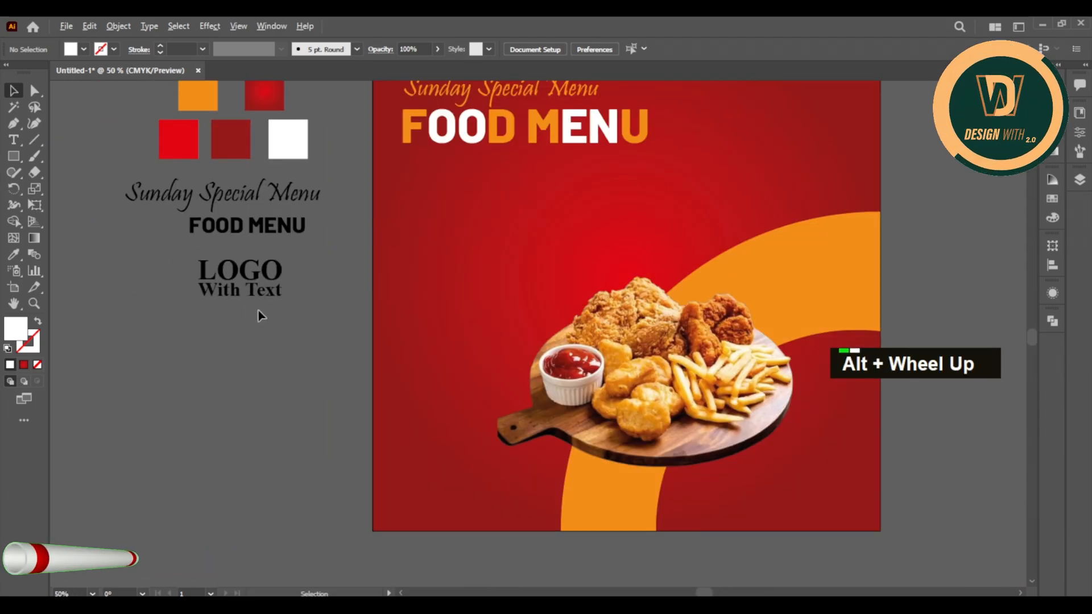
{"action": "scroll", "coordinate": [261, 309], "scroll_direction": "down", "scroll_amount": 1}
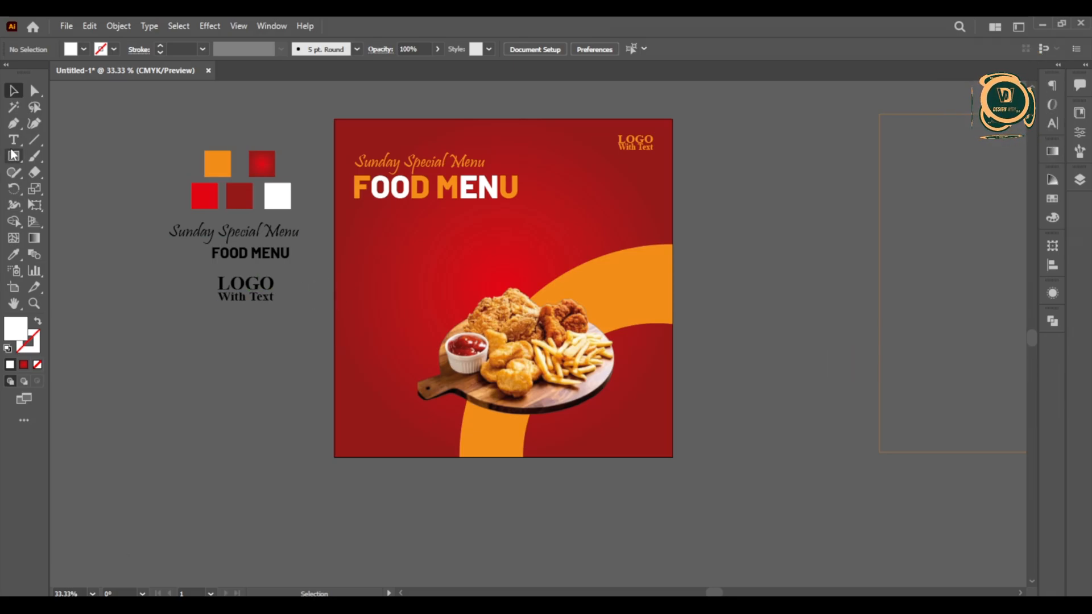
- Add an area text block of placeholder Lorem ipsum in 14 pt Times New Roman Italic below the FOOD MENU headline
{"action": "key", "text": "t"}
{"action": "scroll", "coordinate": [353, 228], "scroll_direction": "up", "scroll_amount": 2}
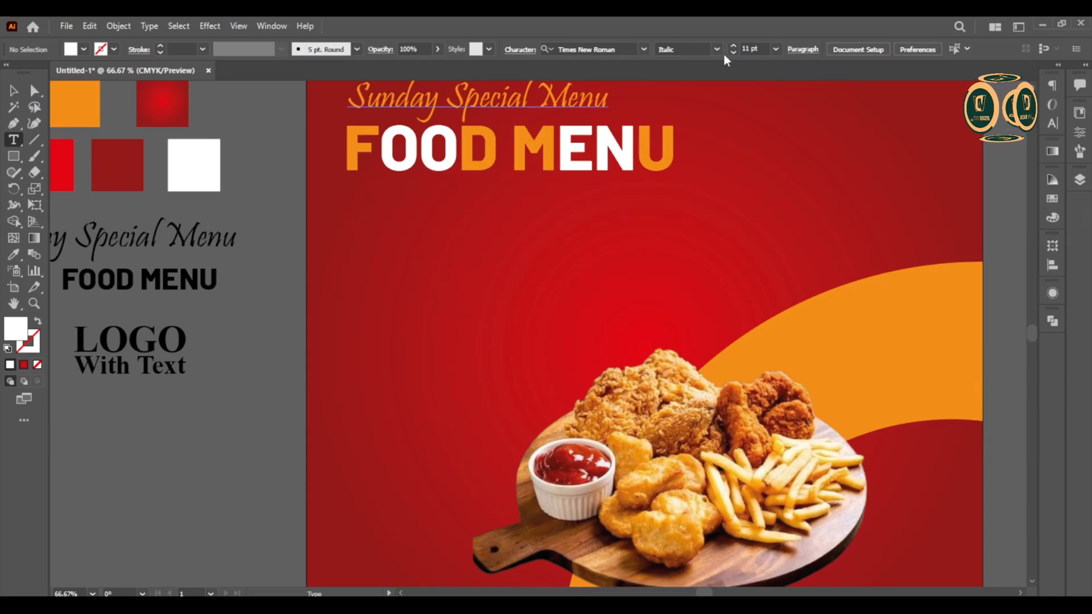
{"action": "left_click", "coordinate": [776, 49]}
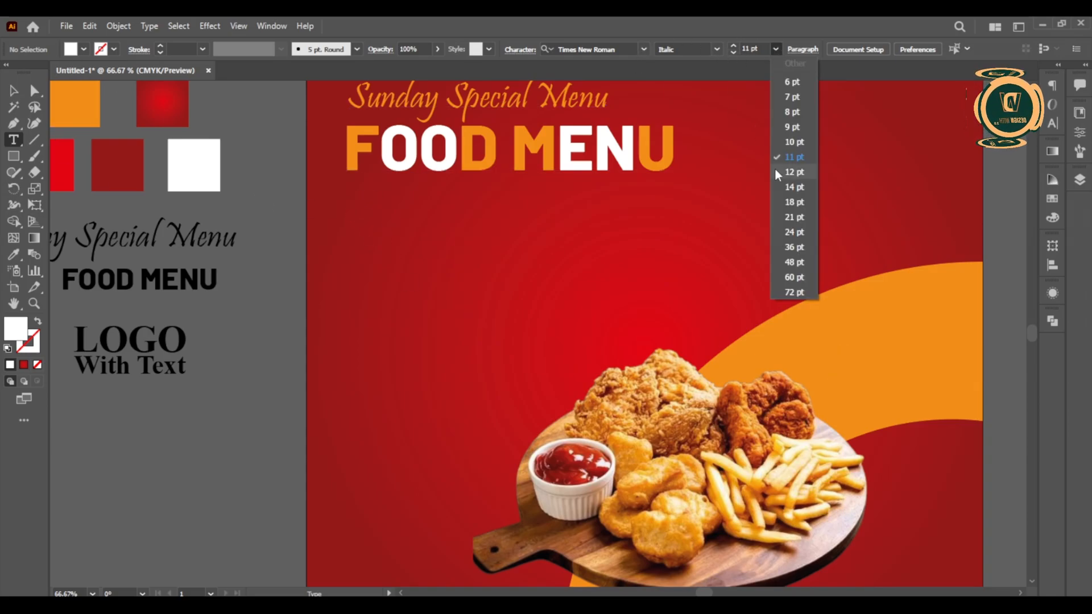
{"action": "left_click", "coordinate": [777, 204]}
{"action": "left_click_drag", "start_coordinate": [349, 190], "coordinate": [618, 235]}
{"action": "key", "text": "Escape"}
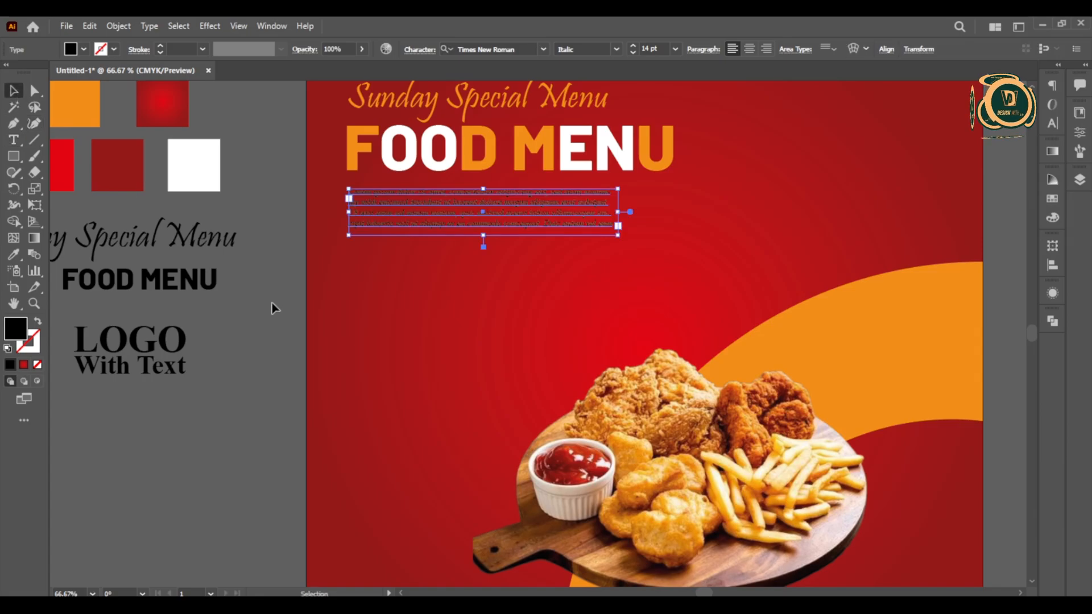
{"action": "left_click", "coordinate": [273, 309]}
- Recolor the Lorem ipsum paragraph white and adjust the size of its text frame
{"action": "scroll", "coordinate": [495, 205], "scroll_direction": "up", "scroll_amount": 2, "text": "alt"}
{"action": "scroll", "coordinate": [500, 243], "scroll_direction": "down", "scroll_amount": 1, "text": "alt"}
{"action": "left_click", "coordinate": [500, 243]}
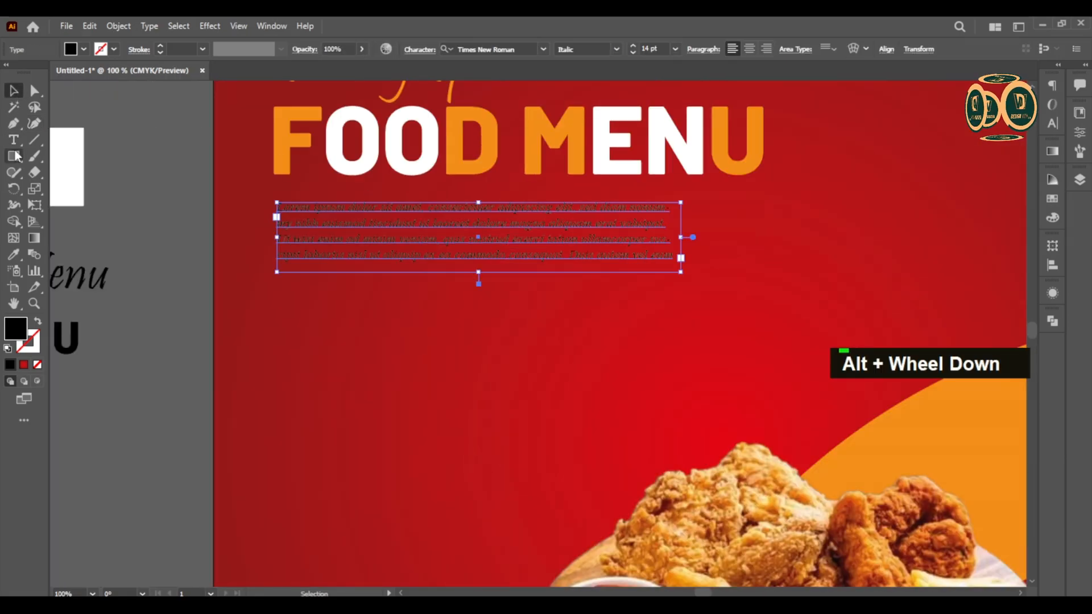
{"action": "left_click", "coordinate": [83, 49]}
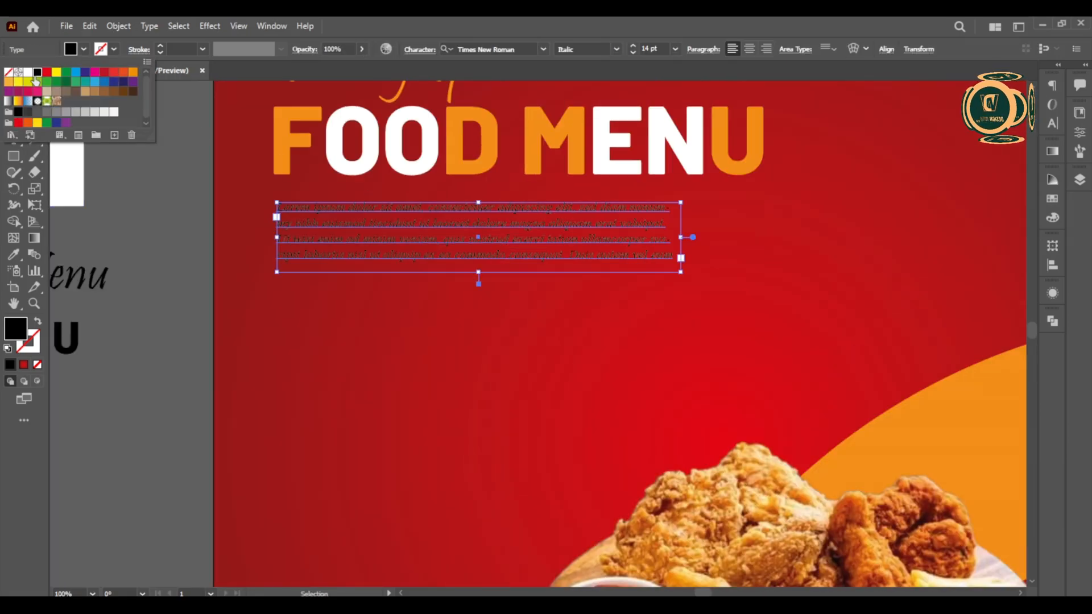
{"action": "left_click", "coordinate": [28, 72]}
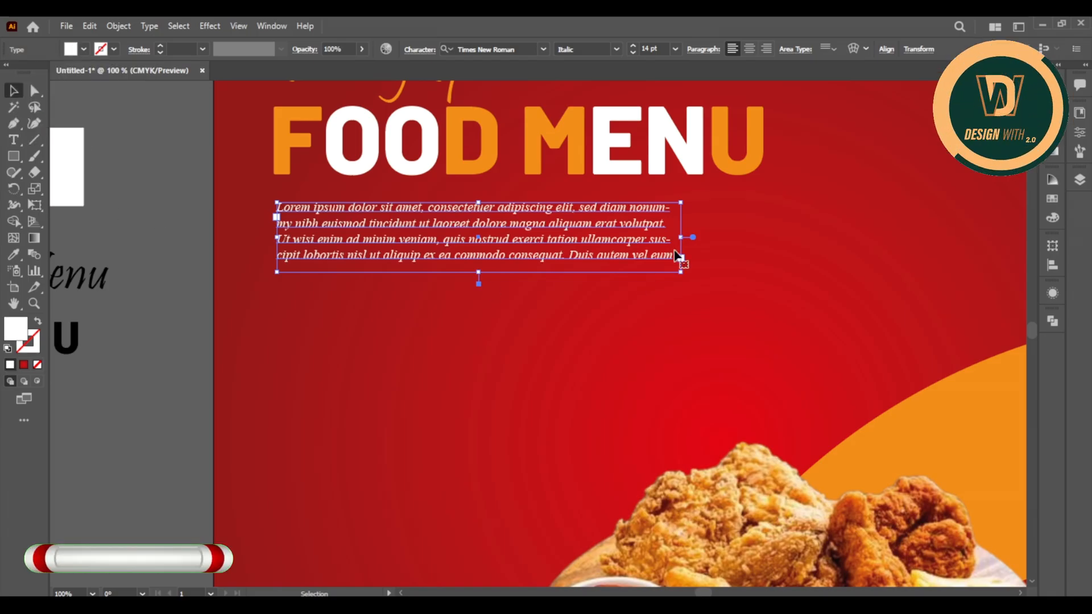
{"action": "left_click_drag", "start_coordinate": [685, 275], "coordinate": [698, 271]}
{"action": "left_click", "coordinate": [195, 268]}
{"action": "scroll", "coordinate": [196, 266], "scroll_direction": "down", "scroll_amount": 2}
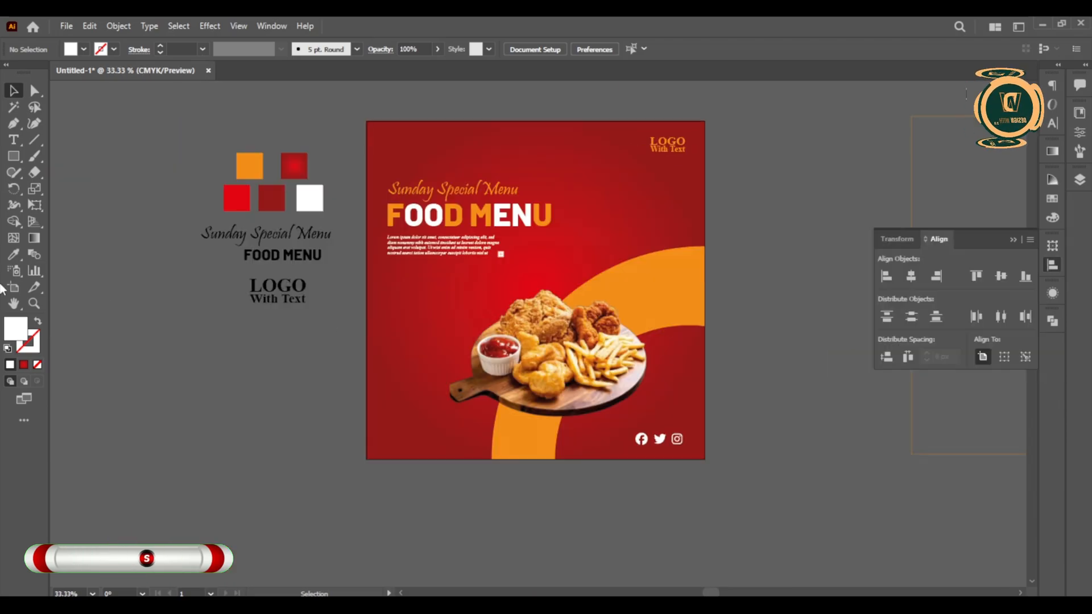
- Draw a white rounded rectangle beside the artboard and round its corners fully into a pill shape
{"action": "right_click", "coordinate": [14, 158]}
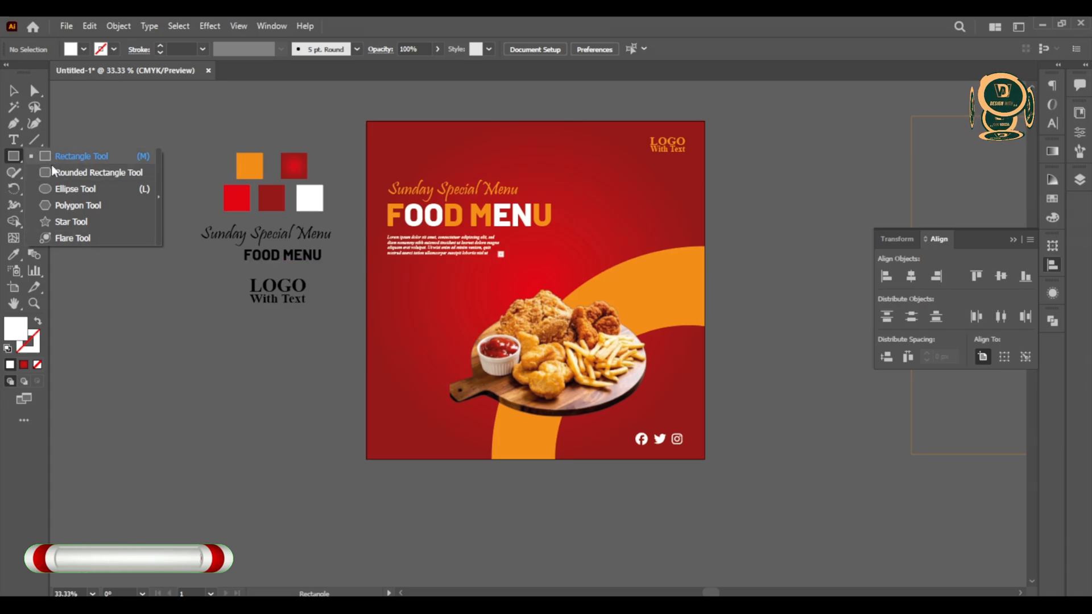
{"action": "left_click", "coordinate": [55, 172]}
{"action": "left_click_drag", "start_coordinate": [203, 401], "coordinate": [294, 418]}
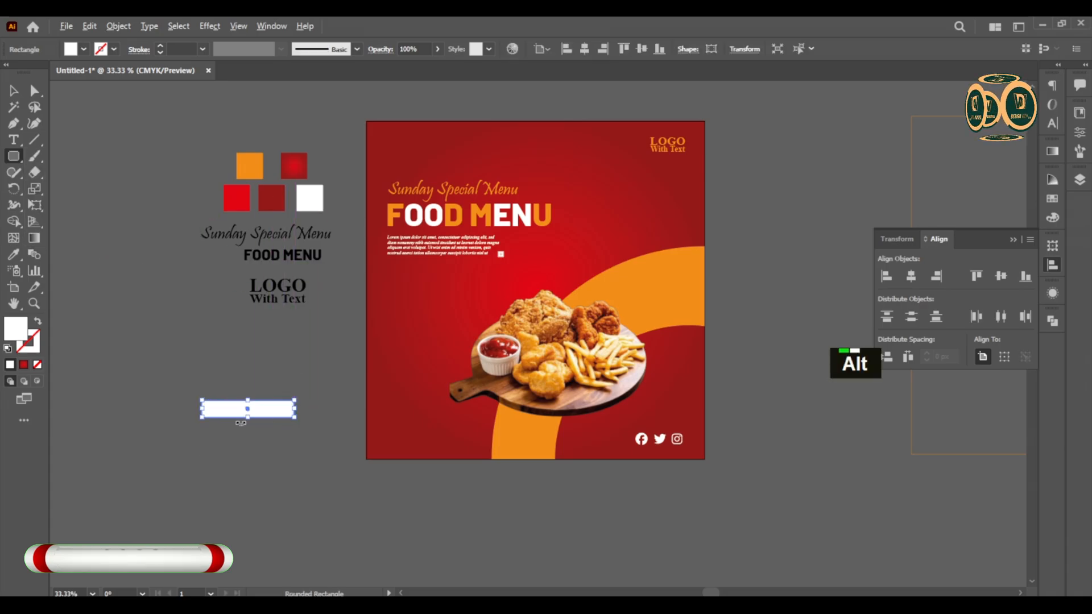
{"action": "scroll", "coordinate": [240, 423], "scroll_direction": "up", "scroll_amount": 3}
{"action": "left_click", "coordinate": [13, 91]}
{"action": "left_click_drag", "start_coordinate": [133, 371], "coordinate": [152, 387]}
{"action": "scroll", "coordinate": [268, 351], "scroll_direction": "down", "scroll_amount": 3}
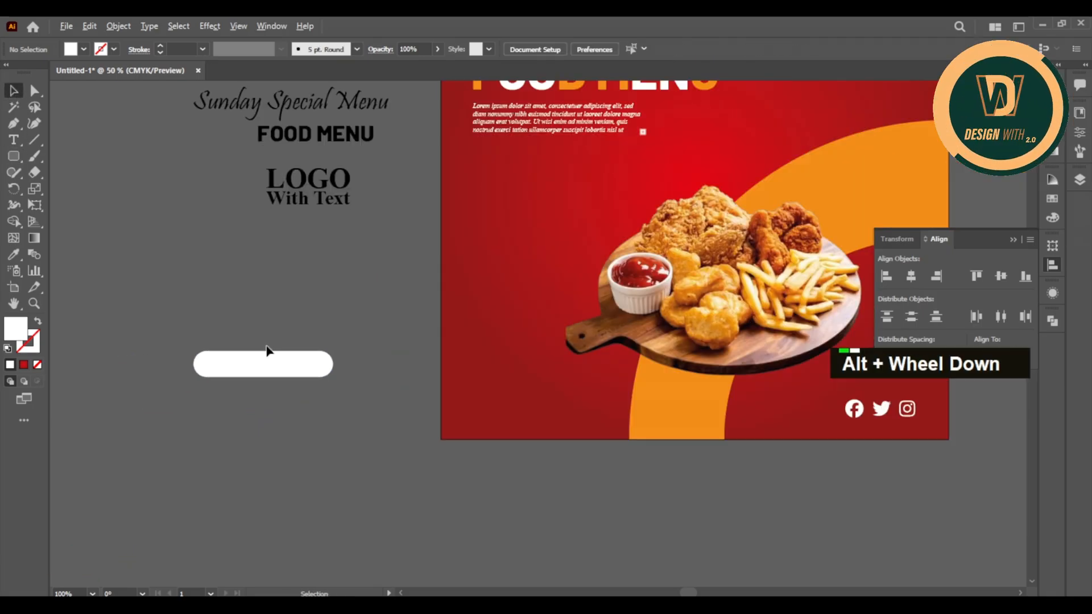
- Scale the white pill down slightly and place it on the artboard's lower left, beside the serving board's handle
{"action": "left_click_drag", "start_coordinate": [248, 368], "coordinate": [215, 387]}
{"action": "left_click_drag", "start_coordinate": [300, 398], "coordinate": [454, 382]}
{"action": "scroll", "coordinate": [273, 462], "scroll_direction": "down", "scroll_amount": 1}
{"action": "scroll", "coordinate": [435, 407], "scroll_direction": "up", "scroll_amount": 1}
{"action": "scroll", "coordinate": [222, 424], "scroll_direction": "down", "scroll_amount": 2}
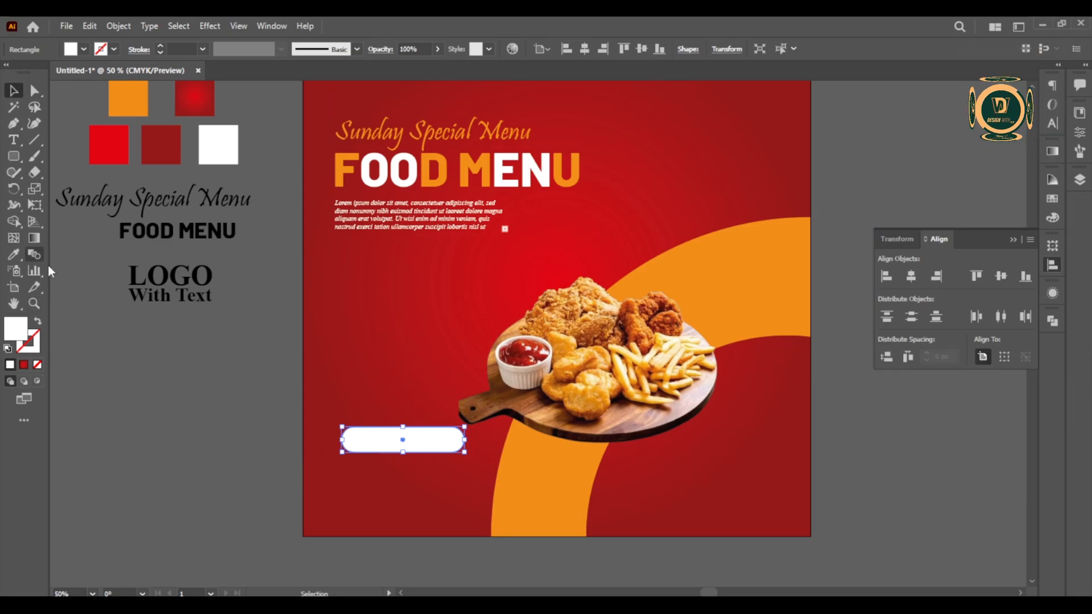
- Add the text ORDER NOW in Times New Roman on the empty canvas beside the artboard
{"action": "left_click", "coordinate": [13, 140]}
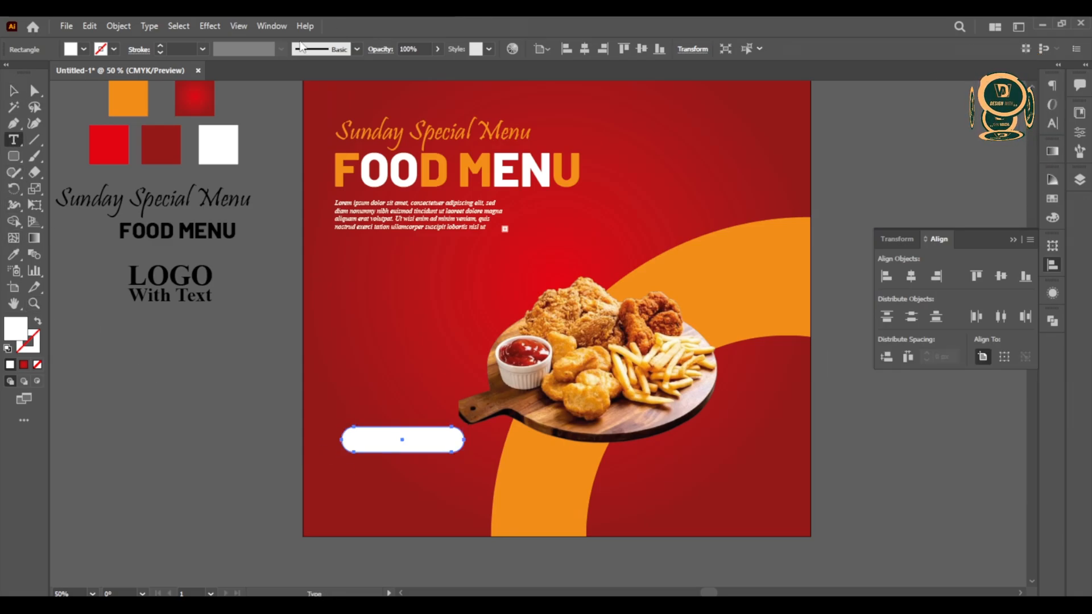
{"action": "left_click", "coordinate": [206, 364], "text": "ctrl"}
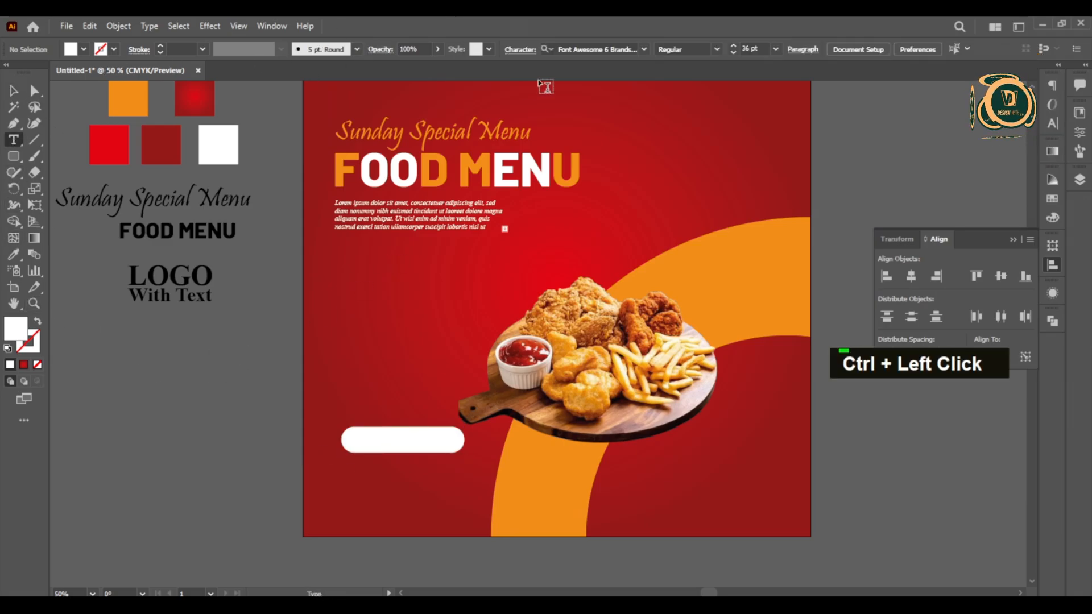
{"action": "left_click", "coordinate": [637, 48]}
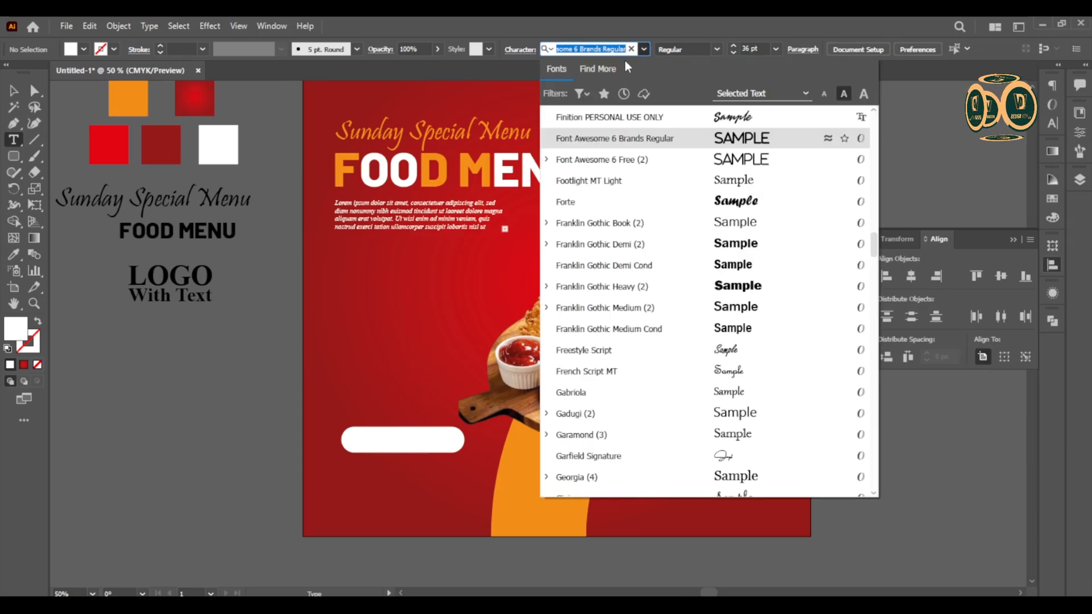
{"action": "type", "text": "tim"}
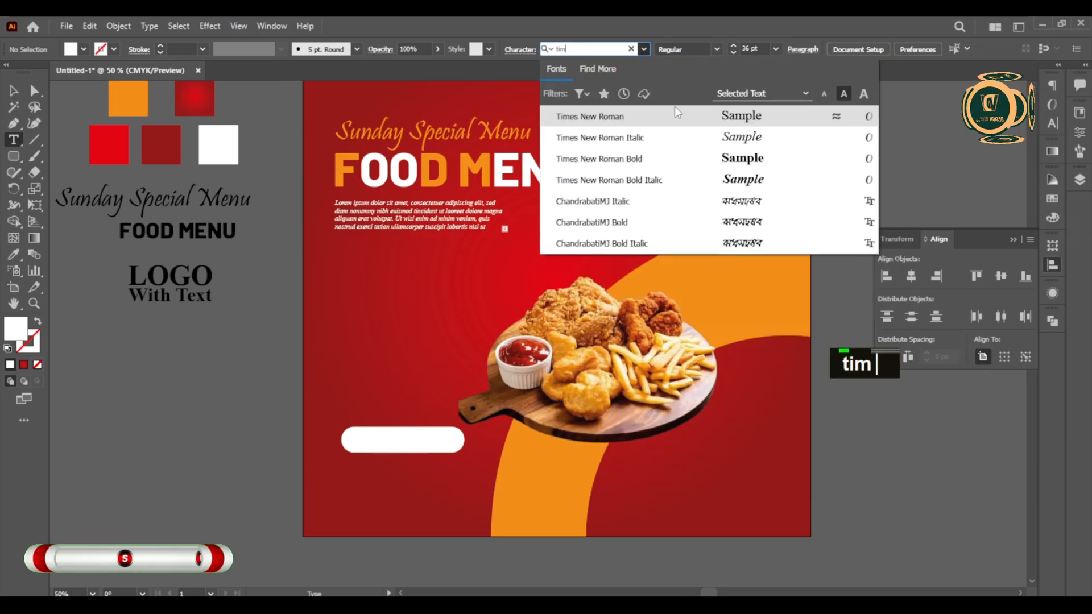
{"action": "left_click", "coordinate": [674, 113]}
{"action": "left_click", "coordinate": [196, 421]}
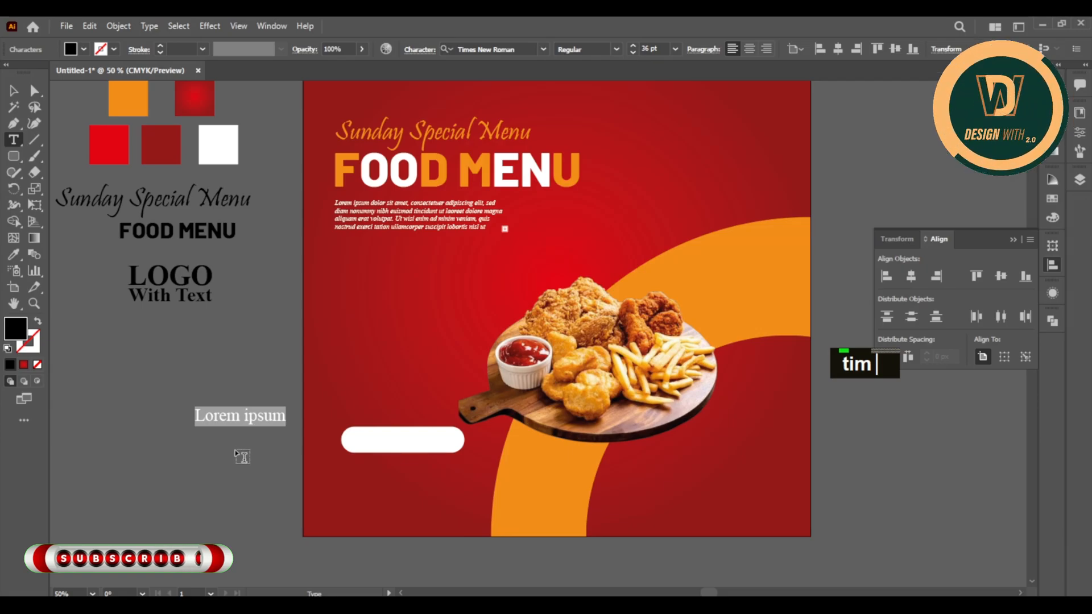
{"action": "key", "text": "BackSpace"}
{"action": "key", "text": "BackSpace"}
{"action": "key", "text": "Caps_Lock"}
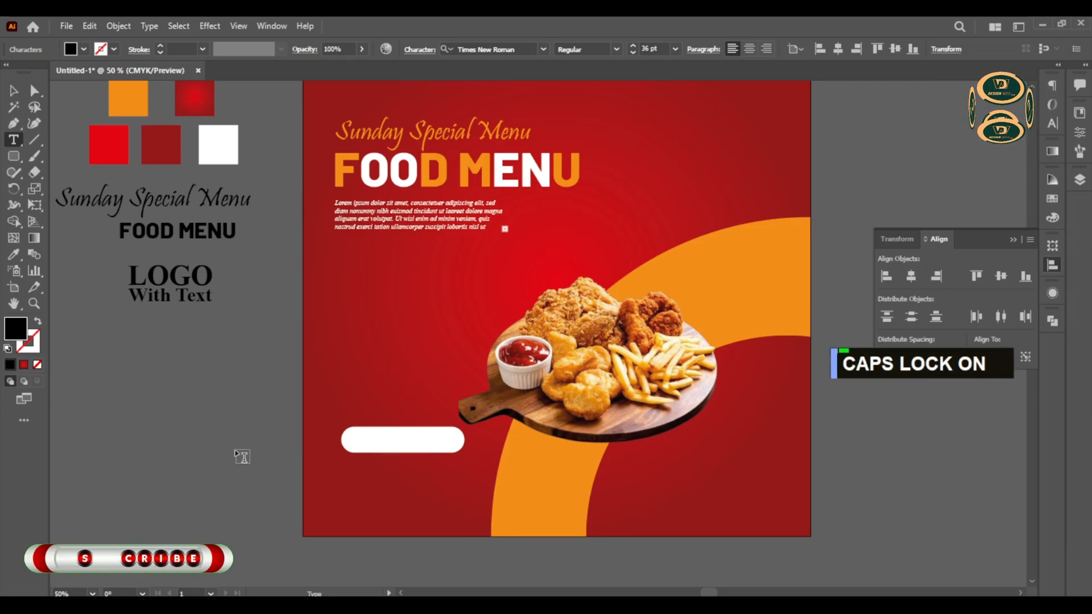
{"action": "type", "text": "ORDER NOW"}
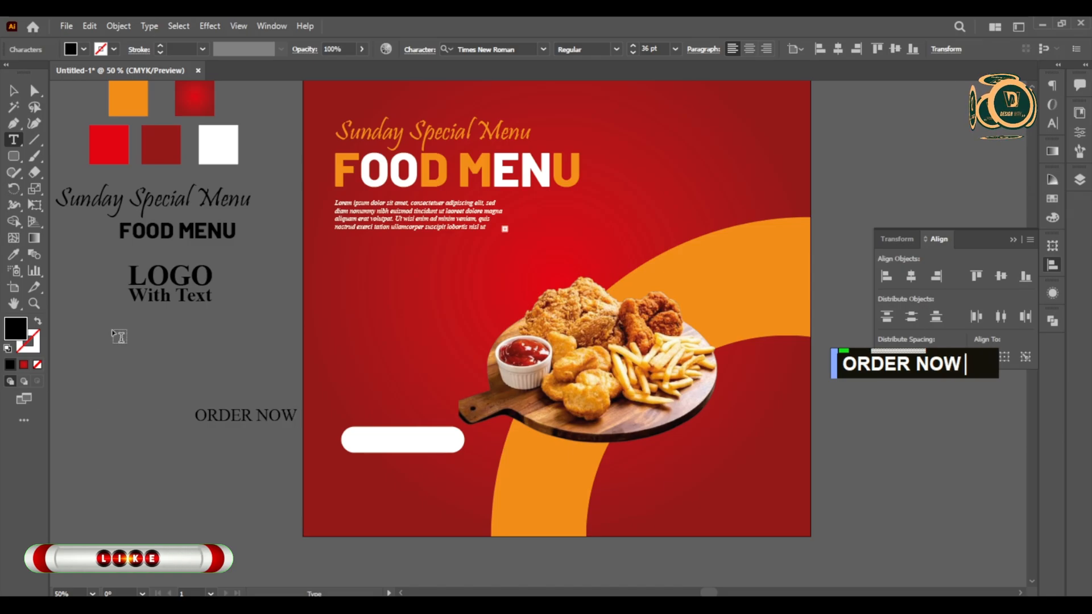
{"action": "left_click", "coordinate": [15, 92]}
- Recolor the ORDER NOW text with the artboard background's red gradient using the Eyedropper and place it on the white pill
{"action": "left_click", "coordinate": [197, 438]}
{"action": "left_click", "coordinate": [215, 421]}
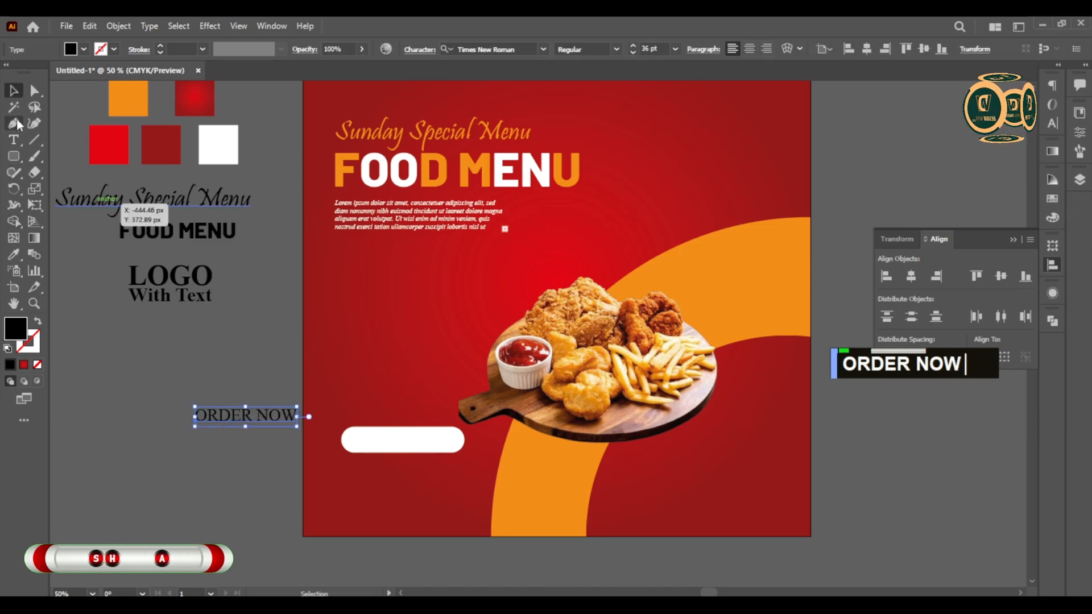
{"action": "double_click", "coordinate": [14, 256]}
{"action": "left_click", "coordinate": [416, 214]}
{"action": "left_click", "coordinate": [598, 449]}
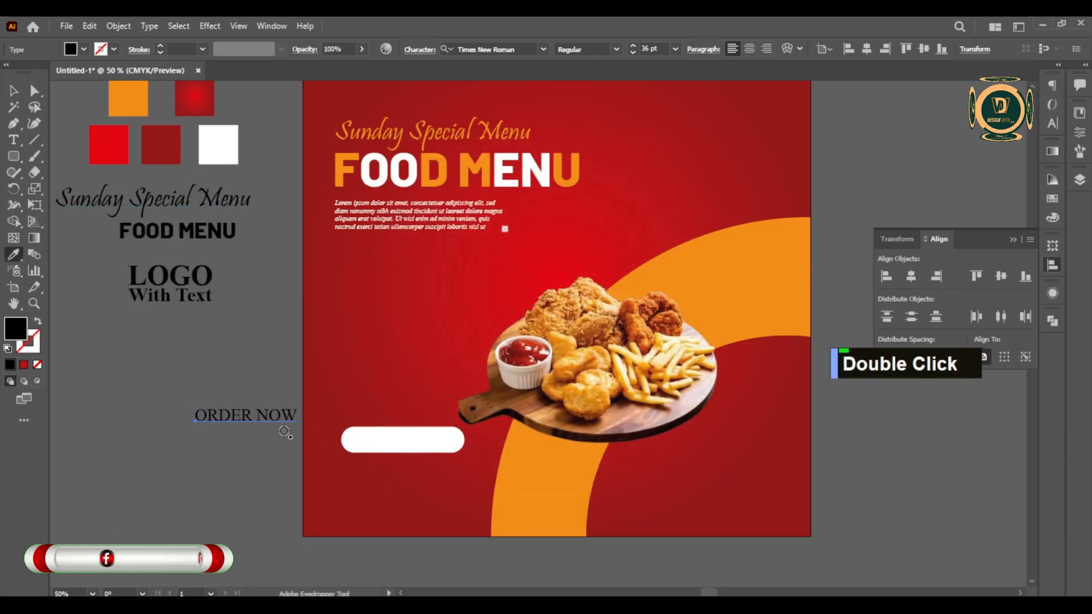
{"action": "left_click", "coordinate": [351, 400]}
{"action": "left_click", "coordinate": [13, 91]}
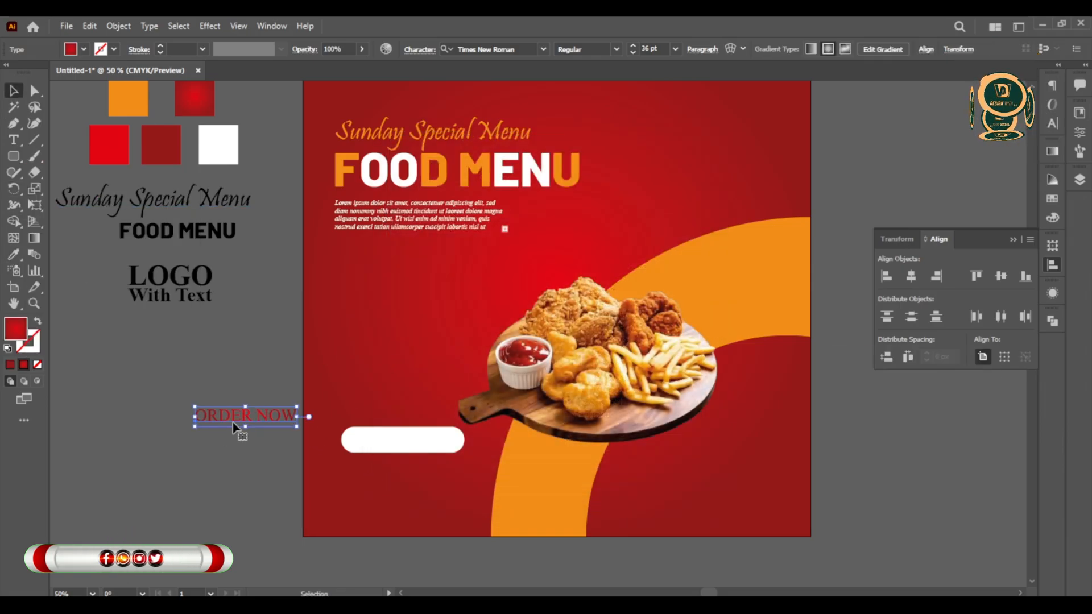
{"action": "left_click_drag", "start_coordinate": [235, 427], "coordinate": [393, 445]}
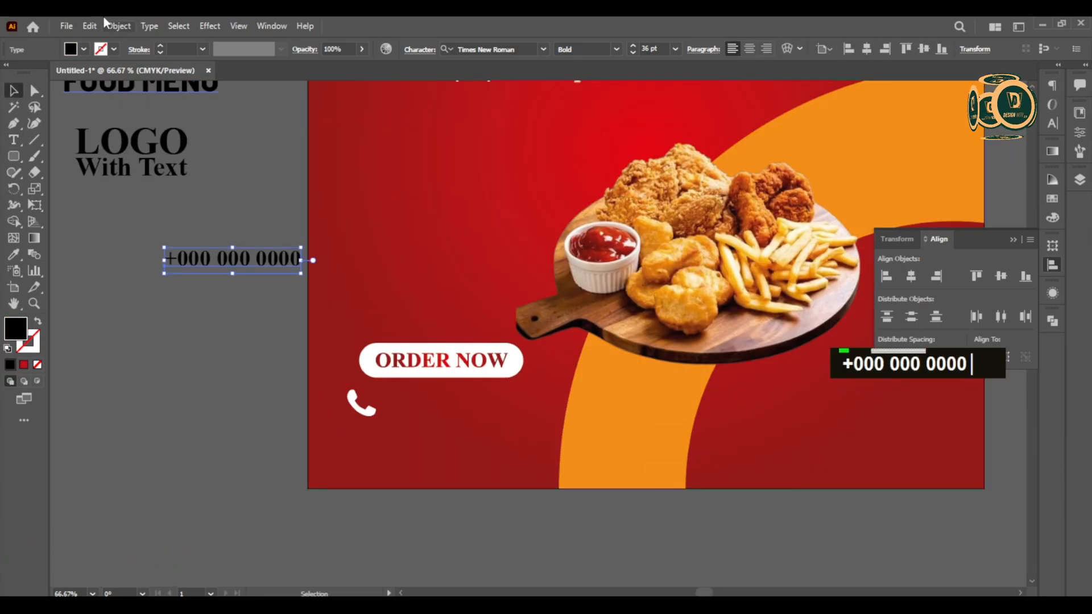
- Recolor the phone number text white and place it beside the phone icon below the ORDER NOW pill
{"action": "left_click", "coordinate": [84, 49]}
{"action": "left_click", "coordinate": [25, 78]}
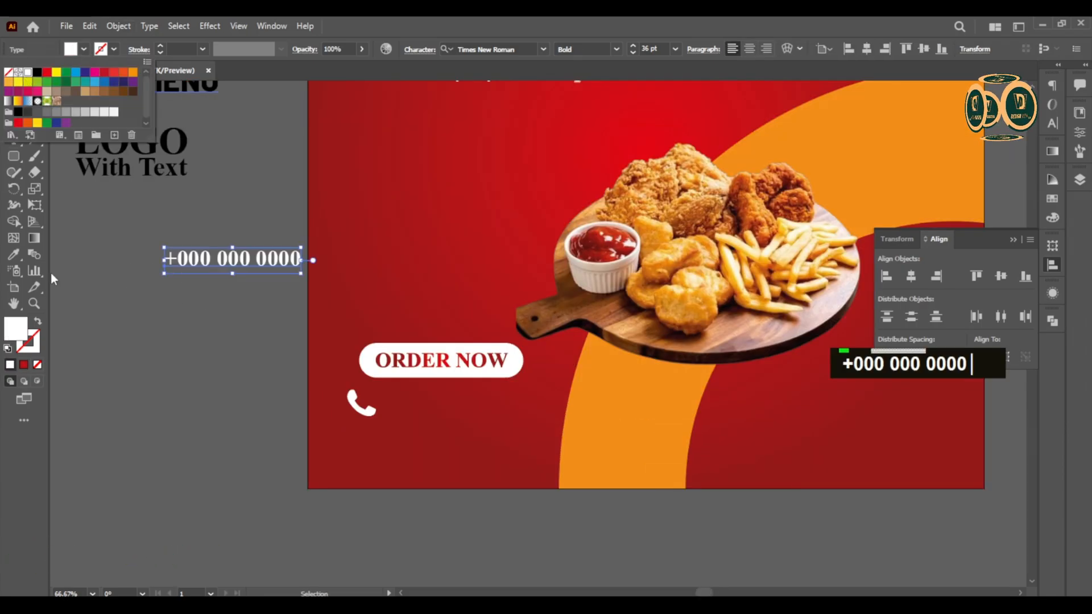
{"action": "left_click_drag", "start_coordinate": [187, 259], "coordinate": [408, 405]}
{"action": "scroll", "coordinate": [390, 435], "scroll_direction": "up", "scroll_amount": 1}
- Align the phone icon with the phone number and group the two
{"action": "left_click", "coordinate": [344, 401], "text": "shift"}
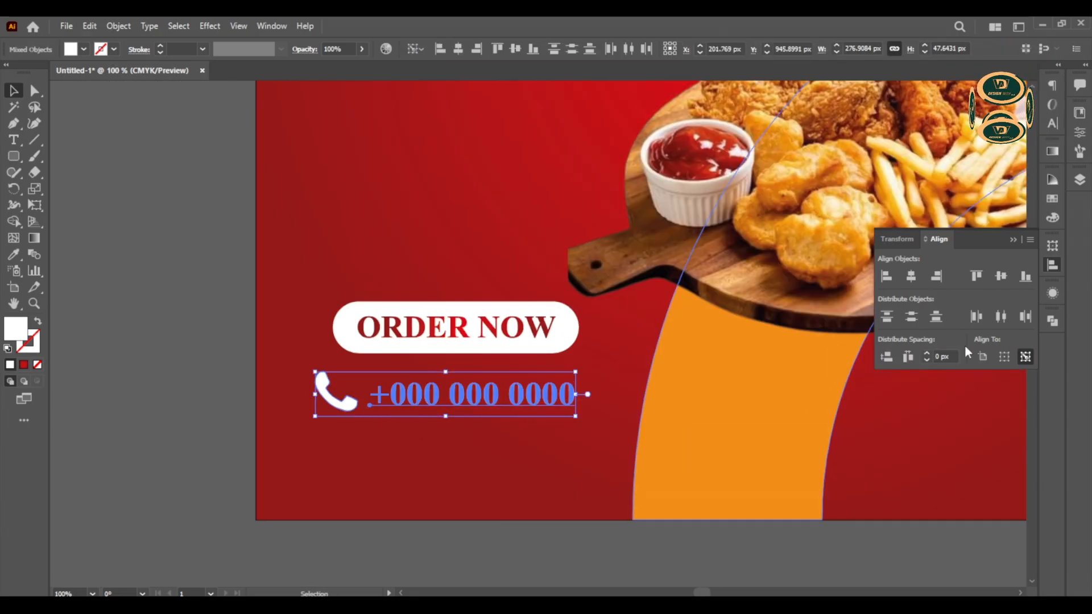
{"action": "left_click", "coordinate": [1022, 284]}
{"action": "left_click", "coordinate": [335, 398]}
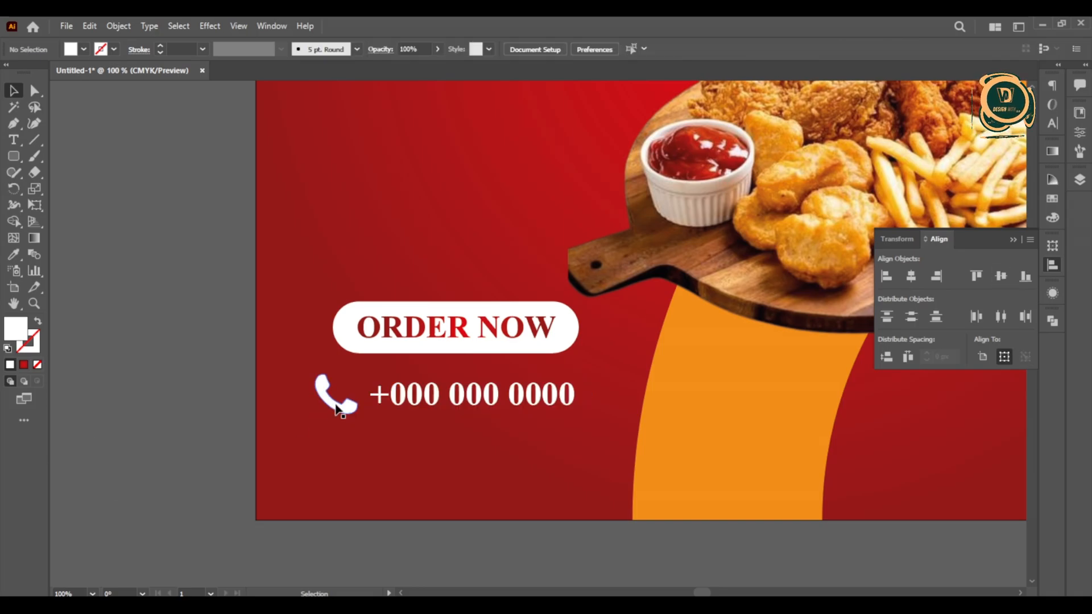
{"action": "left_click", "coordinate": [463, 407], "text": "shift"}
{"action": "key", "text": "ctrl+g"}
{"action": "left_click", "coordinate": [188, 442]}
{"action": "scroll", "coordinate": [187, 442], "scroll_direction": "down", "scroll_amount": 2, "text": "alt"}
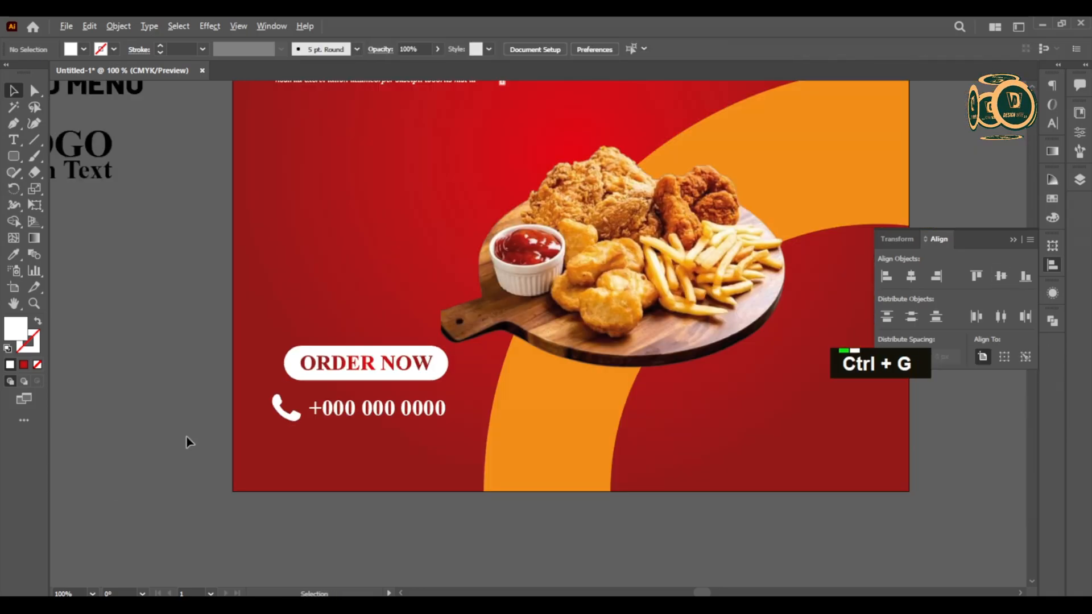
{"action": "left_click_drag", "start_coordinate": [307, 426], "coordinate": [316, 428]}
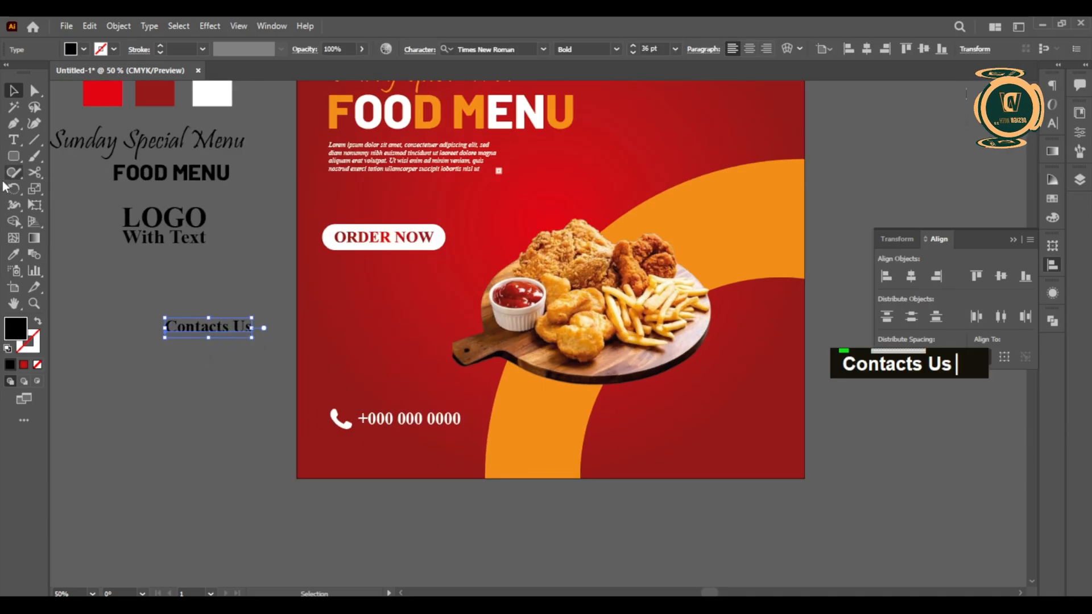
- Recolor the Contacts Us text with the arc's orange using the Eyedropper and place it above the phone number line
{"action": "left_click", "coordinate": [14, 255]}
{"action": "left_click", "coordinate": [546, 407]}
{"action": "key", "text": "v"}
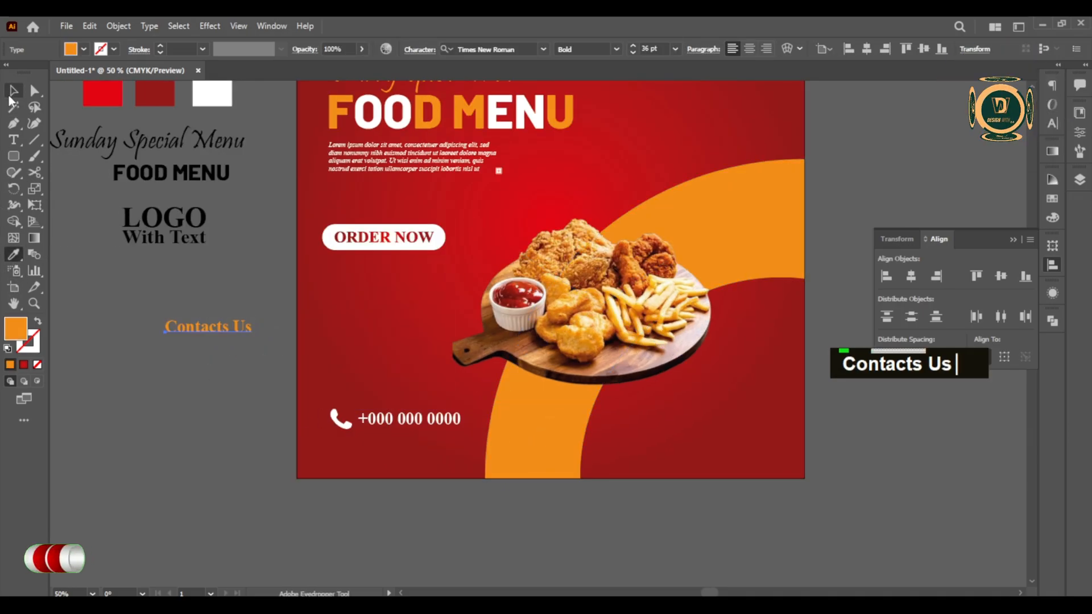
{"action": "left_click_drag", "start_coordinate": [211, 337], "coordinate": [376, 408]}
{"action": "scroll", "coordinate": [234, 470], "scroll_direction": "up", "scroll_amount": 1}
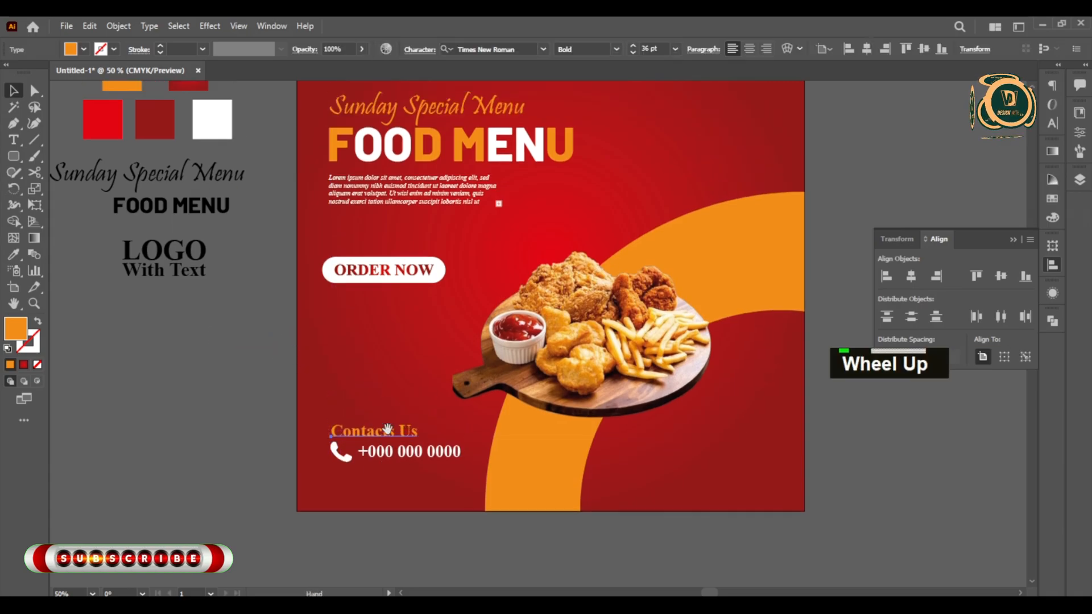
- Move the Contacts Us heading together with the phone icon and number to the artboard's lower-right corner
{"action": "left_click", "coordinate": [233, 471]}
{"action": "scroll", "coordinate": [345, 457], "scroll_direction": "up", "scroll_amount": 3}
{"action": "left_click", "coordinate": [344, 457]}
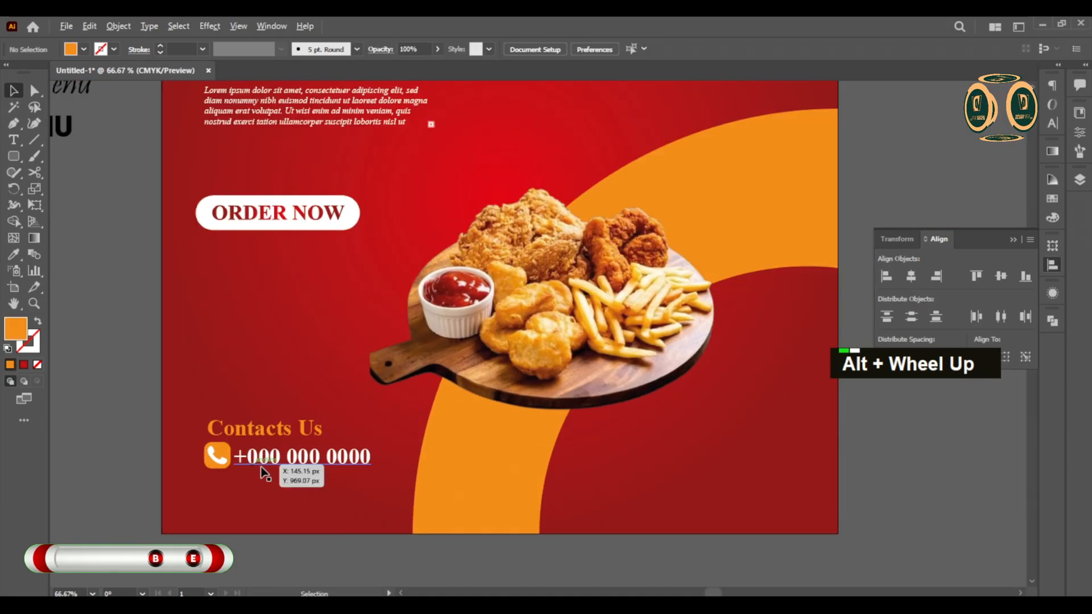
{"action": "scroll", "coordinate": [311, 472], "scroll_direction": "down", "scroll_amount": 2}
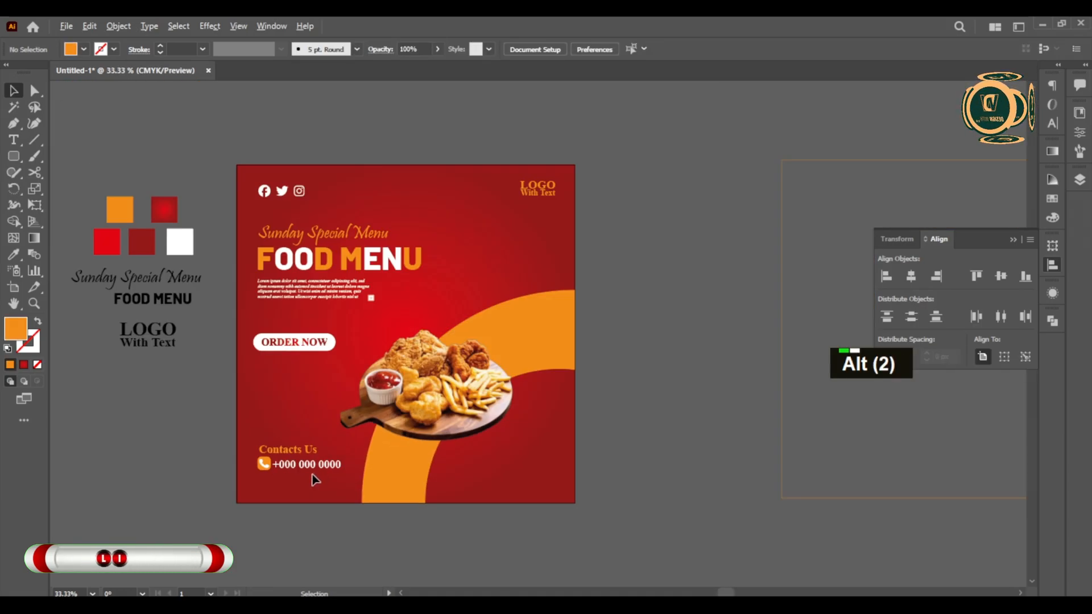
{"action": "scroll", "coordinate": [312, 474], "scroll_direction": "up", "scroll_amount": 1}
{"action": "scroll", "coordinate": [312, 473], "scroll_direction": "down", "scroll_amount": 1}
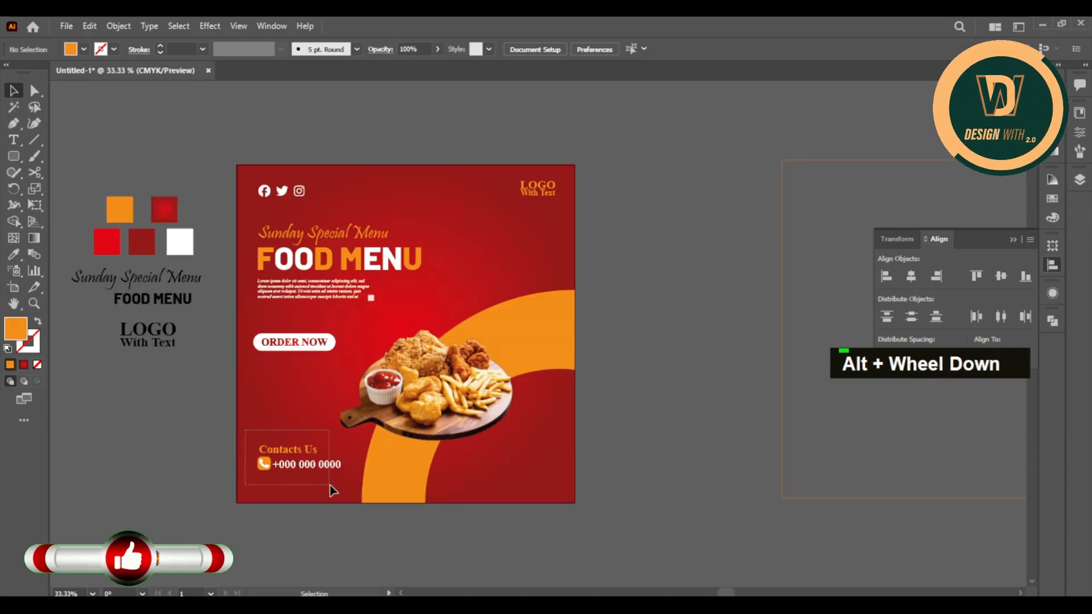
{"action": "left_click_drag", "start_coordinate": [295, 454], "coordinate": [519, 476]}
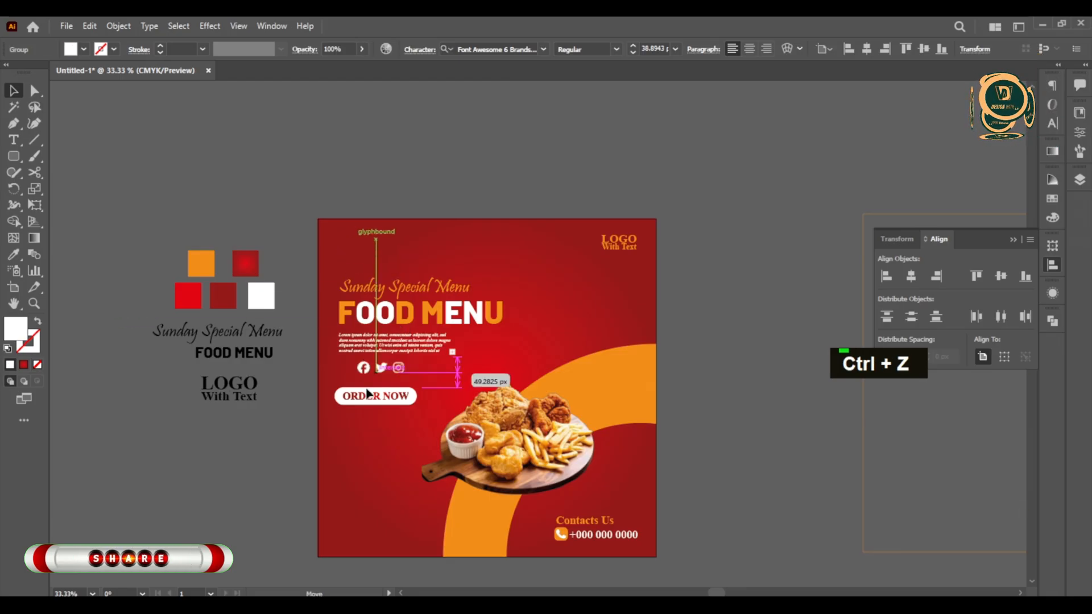
- Move the row of Facebook, Twitter and Instagram icons to the artboard's lower-left corner
{"action": "left_click_drag", "start_coordinate": [369, 393], "coordinate": [326, 378]}
{"action": "scroll", "coordinate": [237, 542], "scroll_direction": "up", "scroll_amount": 1}
{"action": "scroll", "coordinate": [367, 506], "scroll_direction": "down", "scroll_amount": 2}
{"action": "key", "text": "space"}
{"action": "left_click_drag", "start_coordinate": [536, 395], "coordinate": [531, 371]}
- Make the white rounded pill above the social media icons taller and fit it to the width of the icon row
{"action": "left_click", "coordinate": [436, 425]}
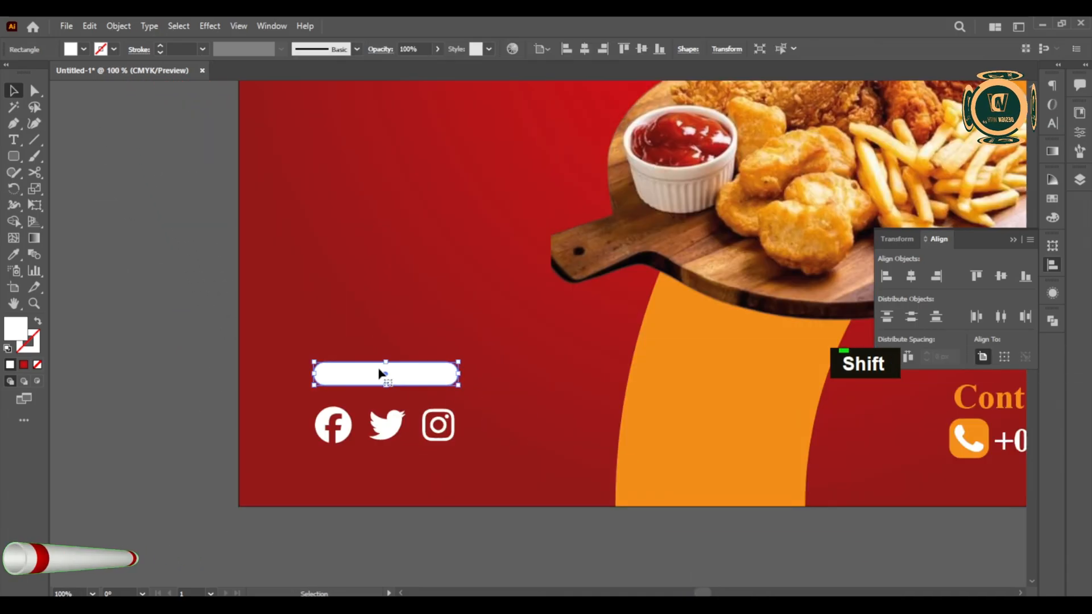
{"action": "left_click_drag", "start_coordinate": [384, 364], "coordinate": [383, 351]}
{"action": "scroll", "coordinate": [400, 372], "scroll_direction": "up", "scroll_amount": 1}
{"action": "scroll", "coordinate": [399, 372], "scroll_direction": "up", "scroll_amount": 1}
{"action": "left_click_drag", "start_coordinate": [353, 385], "coordinate": [347, 399]}
{"action": "left_click_drag", "start_coordinate": [247, 378], "coordinate": [263, 383]}
{"action": "left_click_drag", "start_coordinate": [357, 401], "coordinate": [359, 408]}
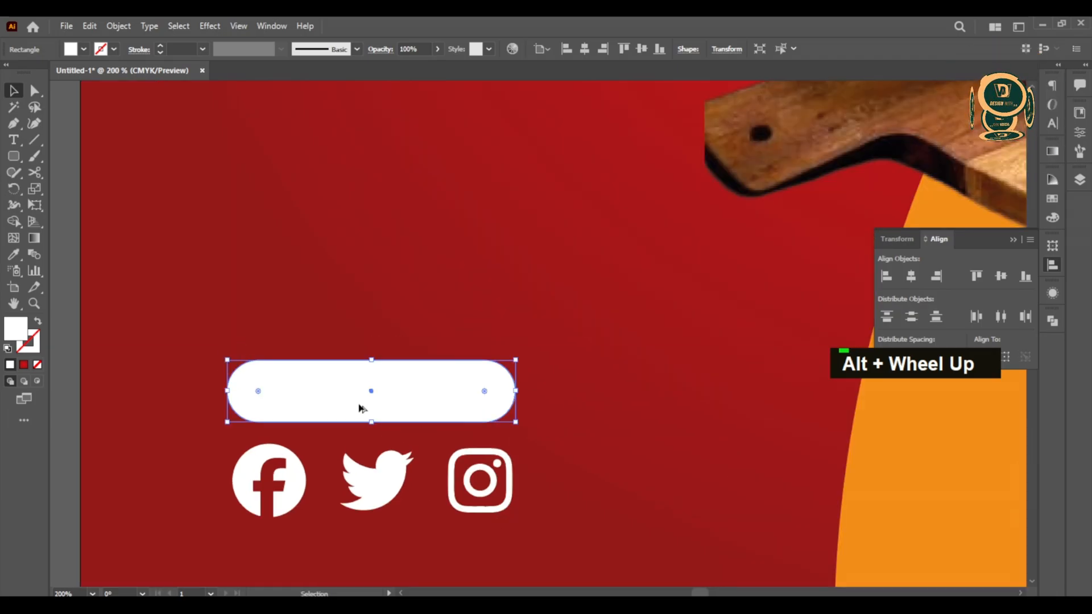
{"action": "scroll", "coordinate": [358, 409], "scroll_direction": "down", "scroll_amount": 3}
{"action": "left_click", "coordinate": [227, 393]}
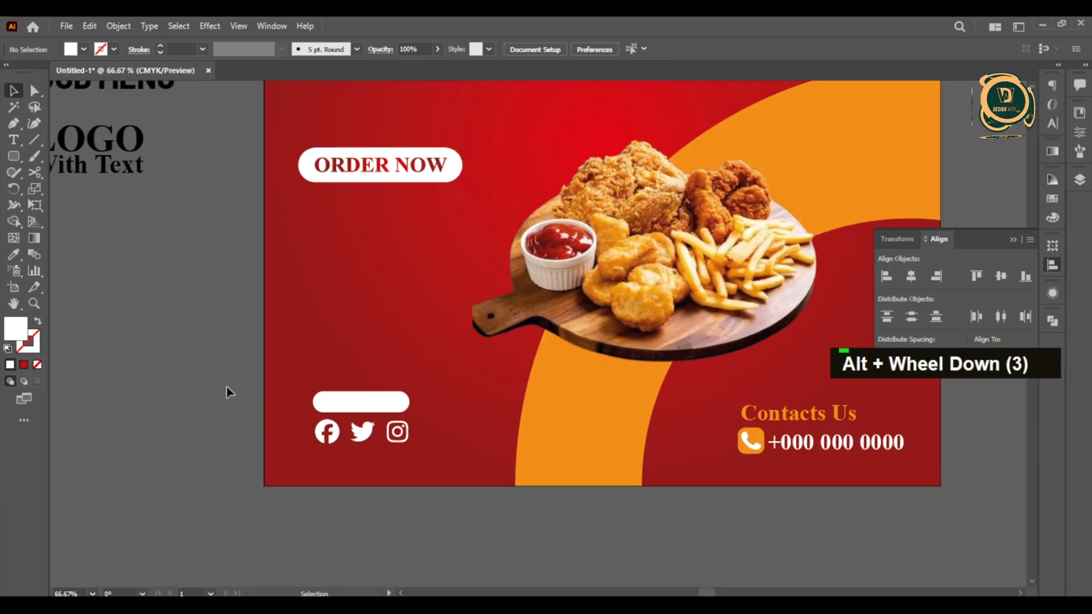
- Create the text Follow beside the artboard and place it on the white pill above the social media icons
{"action": "left_click", "coordinate": [14, 139]}
{"action": "left_click", "coordinate": [166, 292]}
{"action": "key", "text": "BackSpace"}
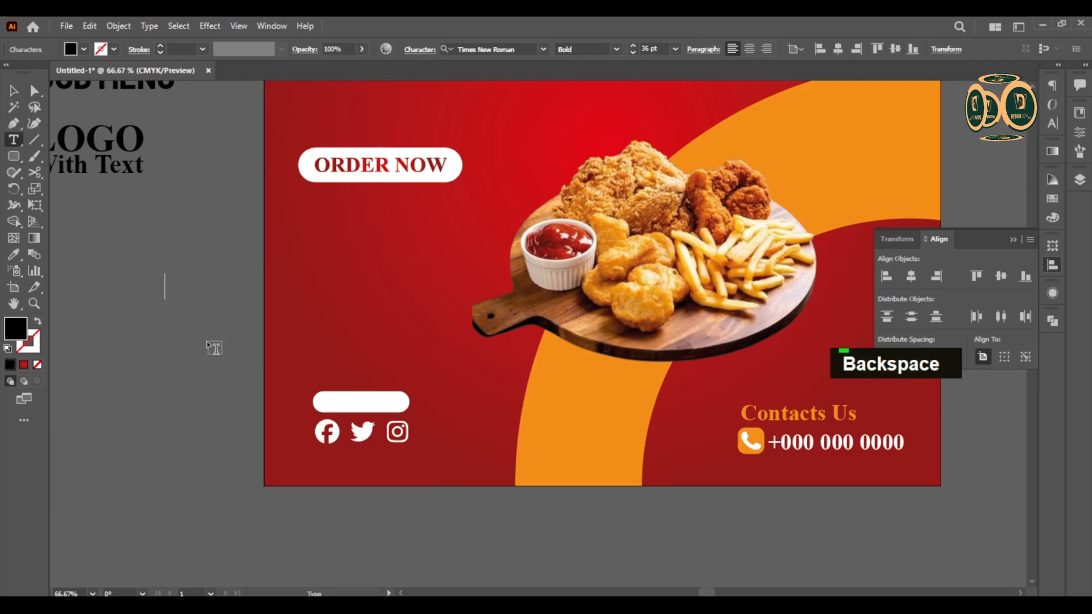
{"action": "type", "text": "fol"}
{"action": "key", "text": "BackSpace"}
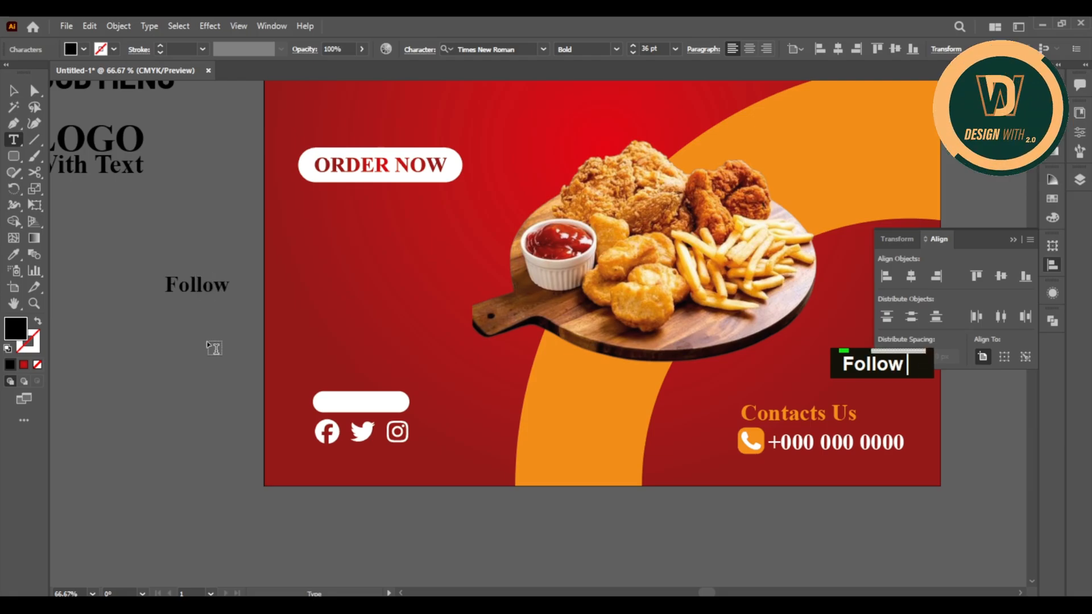
{"action": "left_click_drag", "start_coordinate": [210, 294], "coordinate": [370, 408]}
- Make the Follow pill slightly taller and center the Follow text on it
{"action": "scroll", "coordinate": [370, 407], "scroll_direction": "up", "scroll_amount": 2, "text": "alt"}
{"action": "scroll", "coordinate": [370, 407], "scroll_direction": "up", "scroll_amount": 2, "text": "alt"}
{"action": "left_click", "coordinate": [168, 346]}
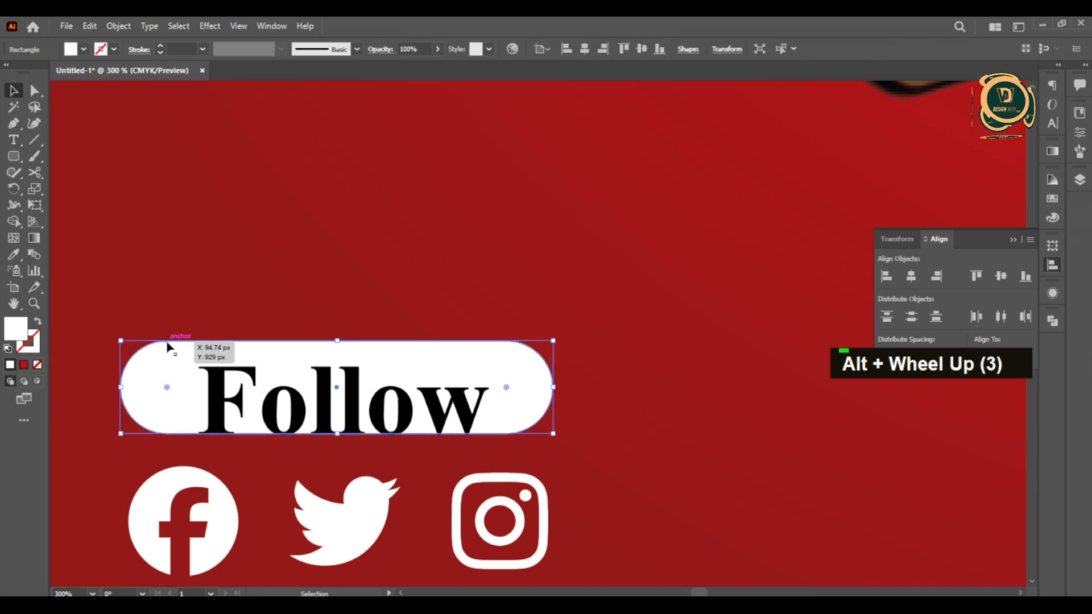
{"action": "left_click_drag", "start_coordinate": [337, 341], "coordinate": [337, 333]}
{"action": "left_click_drag", "start_coordinate": [325, 398], "coordinate": [317, 389]}
{"action": "scroll", "coordinate": [249, 392], "scroll_direction": "down", "scroll_amount": 2, "text": "alt"}
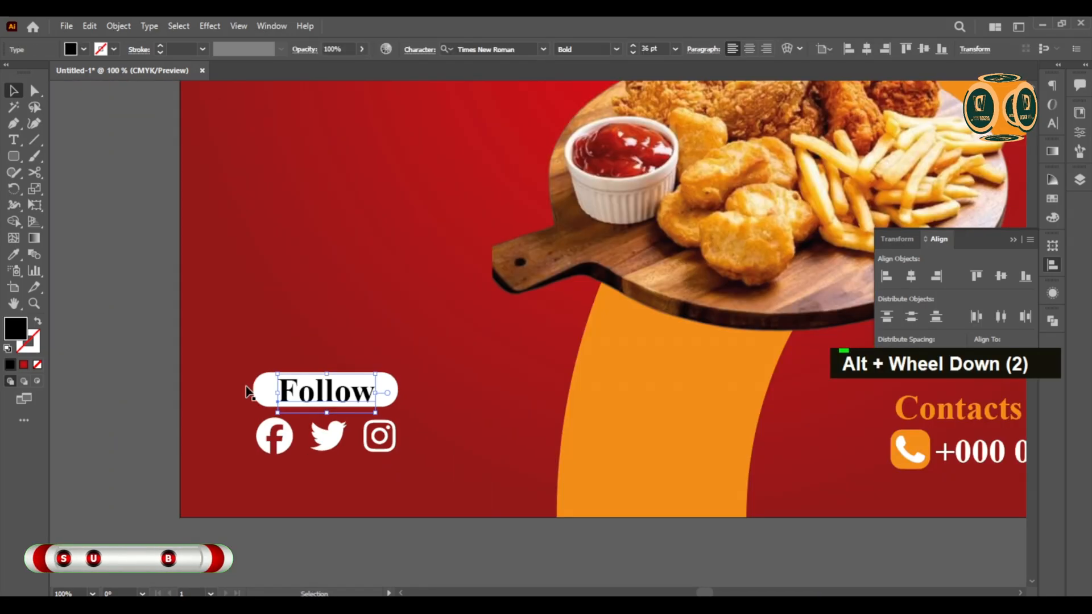
- Recolor the Follow text with the arc's orange using the Eyedropper
{"action": "left_click", "coordinate": [13, 255]}
{"action": "left_click", "coordinate": [684, 416]}
{"action": "scroll", "coordinate": [684, 415], "scroll_direction": "down", "scroll_amount": 1, "text": "alt"}
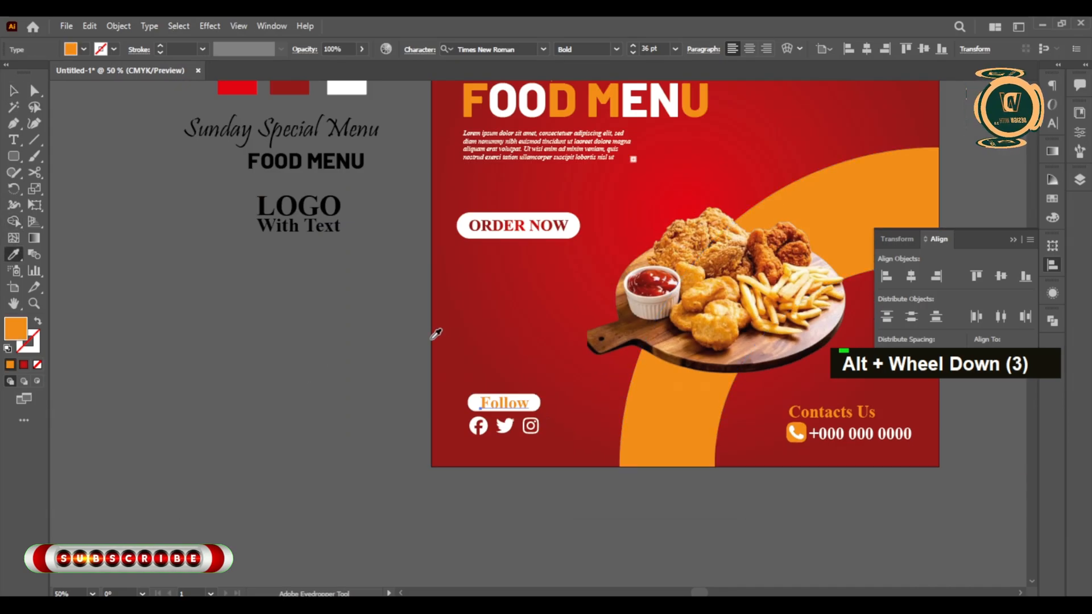
- Check the Eyedropper options and recolor the Follow text with the artboard background's red gradient
{"action": "double_click", "coordinate": [13, 254]}
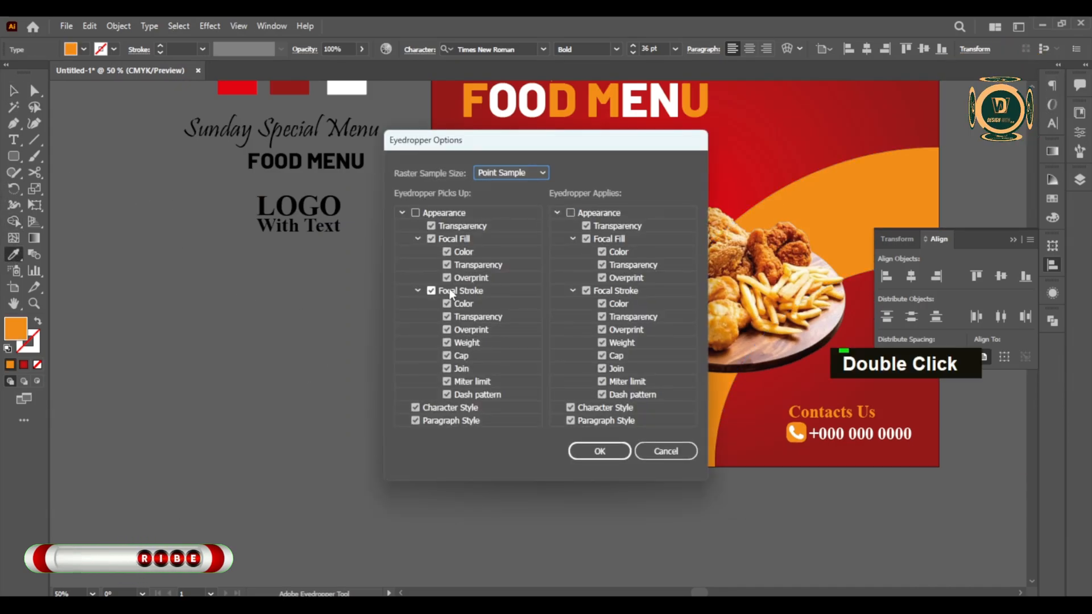
{"action": "left_click", "coordinate": [599, 451]}
{"action": "left_click", "coordinate": [555, 324]}
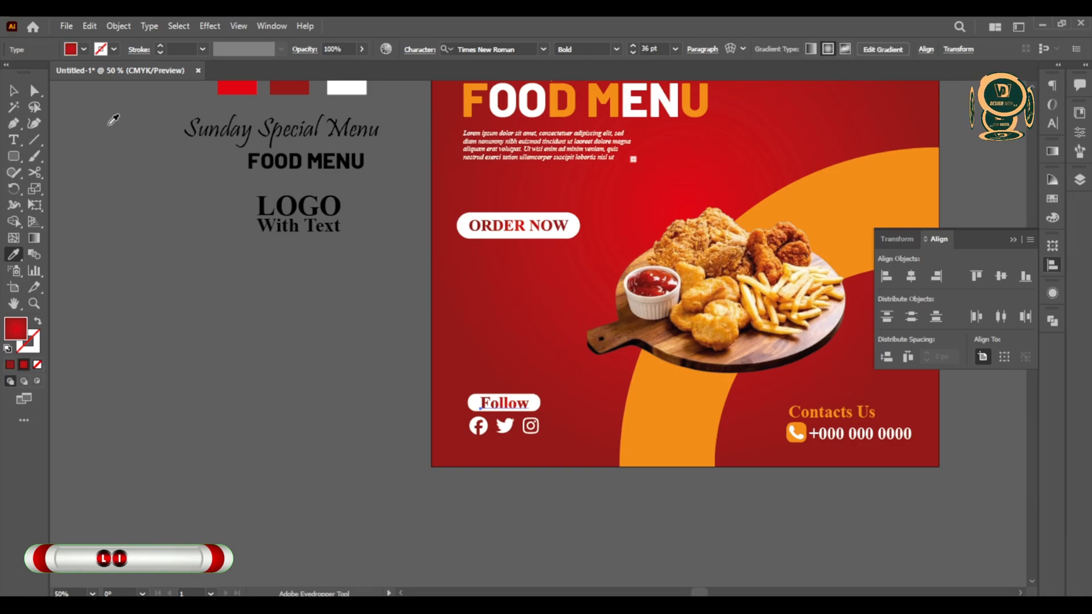
{"action": "left_click", "coordinate": [12, 93]}
{"action": "left_click", "coordinate": [256, 424]}
- Enlarge the food platter image proportionally around its center
{"action": "scroll", "coordinate": [256, 424], "scroll_direction": "down", "scroll_amount": 2, "text": "alt"}
{"action": "scroll", "coordinate": [278, 441], "scroll_direction": "up", "scroll_amount": 2, "text": "alt"}
{"action": "left_click_drag", "start_coordinate": [586, 520], "coordinate": [332, 532]}
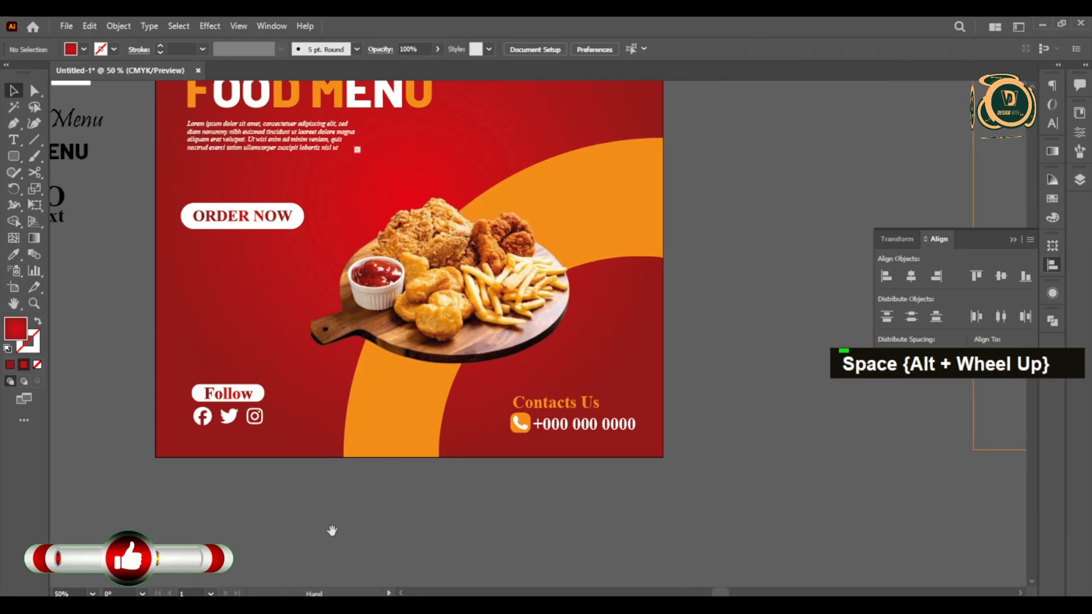
{"action": "scroll", "coordinate": [332, 531], "scroll_direction": "down", "scroll_amount": 2, "text": "alt"}
{"action": "left_click_drag", "start_coordinate": [484, 421], "coordinate": [512, 284]}
{"action": "scroll", "coordinate": [485, 444], "scroll_direction": "up", "scroll_amount": 2}
{"action": "scroll", "coordinate": [505, 451], "scroll_direction": "up", "scroll_amount": 1, "text": "alt"}
{"action": "left_click", "coordinate": [319, 318]}
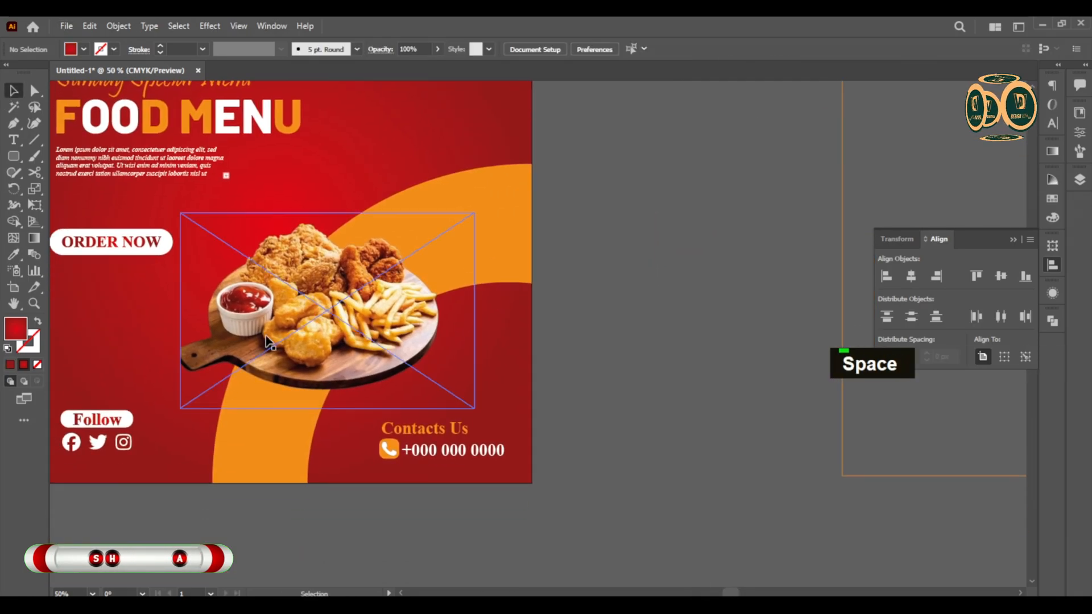
{"action": "left_click_drag", "start_coordinate": [175, 405], "coordinate": [139, 429]}
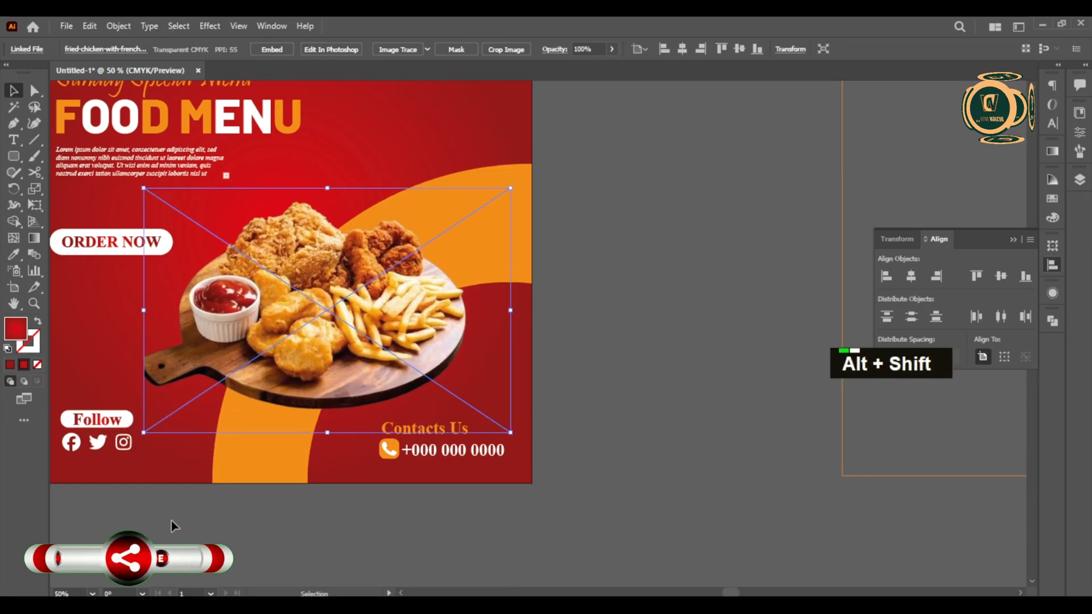
- Move the 35% OFF text onto the artboard and place it inside the white ring above the food platter
{"action": "scroll", "coordinate": [478, 510], "scroll_direction": "down", "scroll_amount": 2, "text": "alt"}
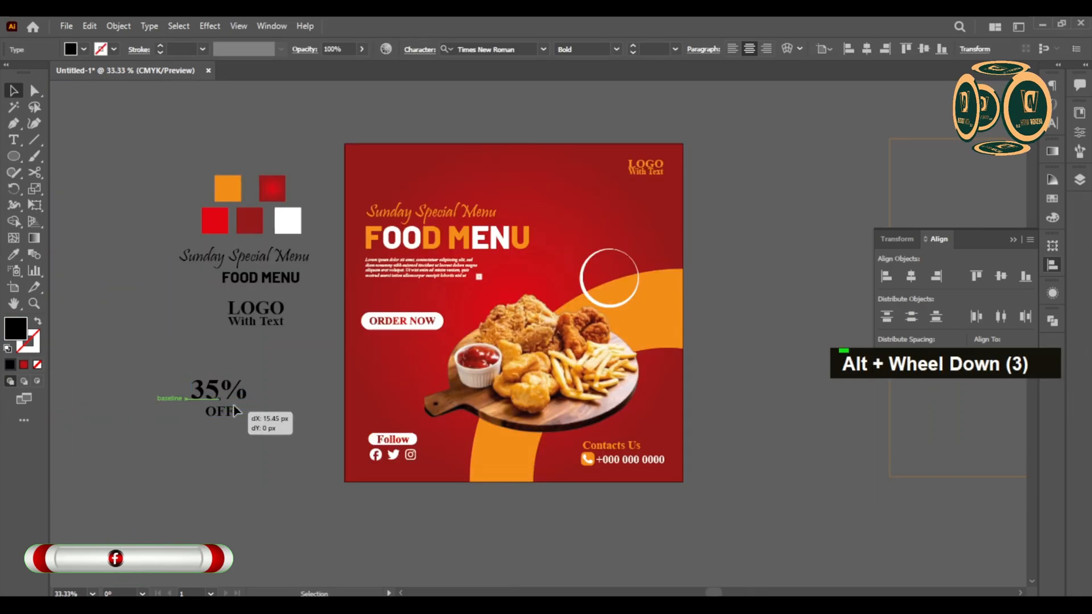
{"action": "left_click_drag", "start_coordinate": [224, 390], "coordinate": [620, 287]}
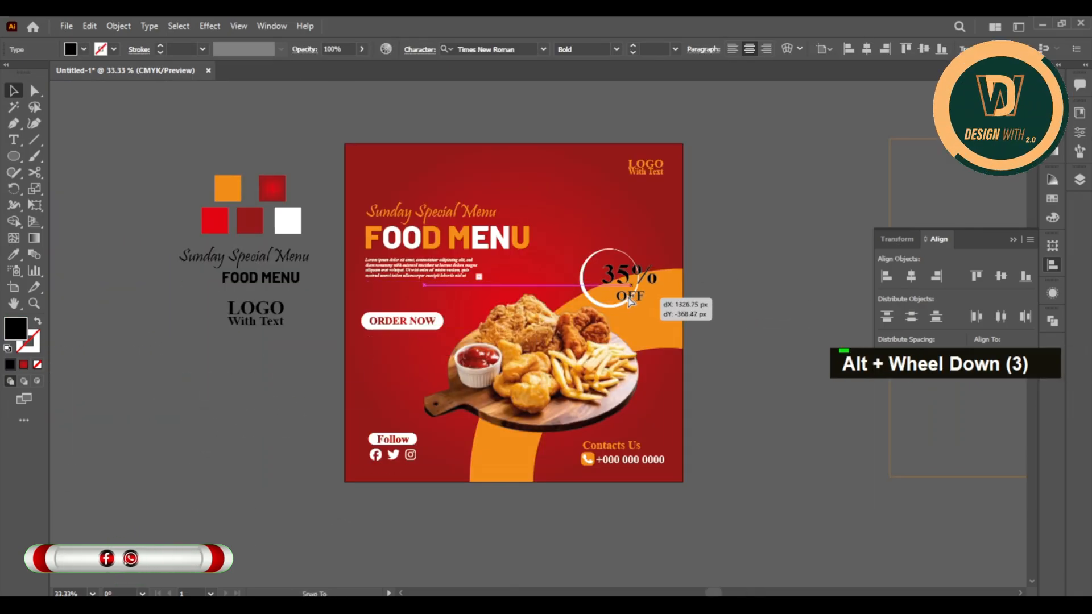
{"action": "scroll", "coordinate": [616, 293], "scroll_direction": "up", "scroll_amount": 4}
{"action": "left_click_drag", "start_coordinate": [699, 326], "coordinate": [685, 314]}
{"action": "scroll", "coordinate": [686, 317], "scroll_direction": "down", "scroll_amount": 1, "text": "alt"}
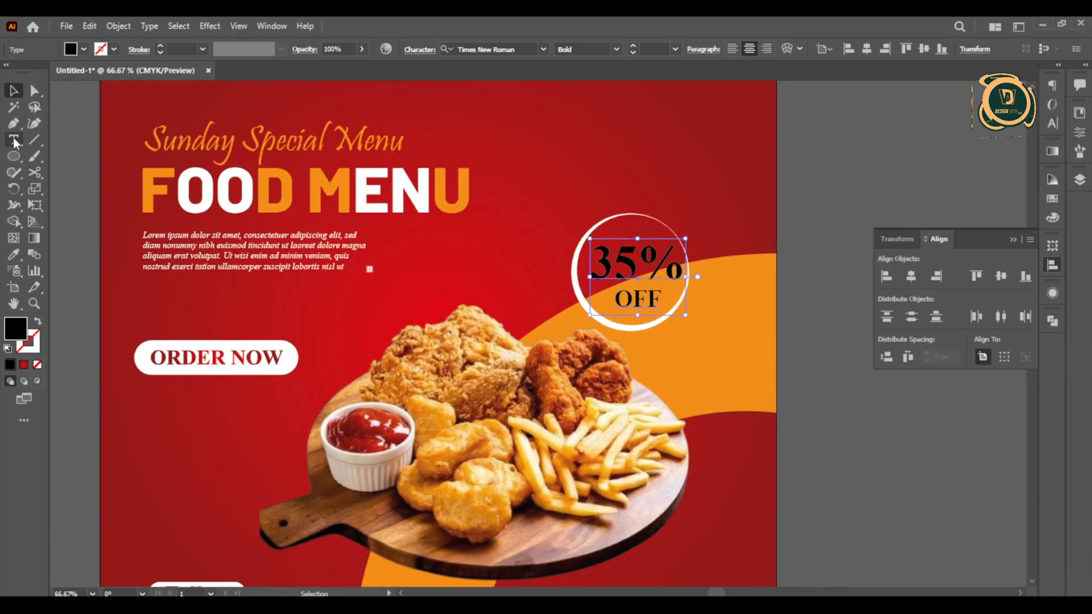
- Recolor the 35% OFF text white and deselect it
{"action": "left_click", "coordinate": [84, 49]}
{"action": "left_click", "coordinate": [27, 72]}
{"action": "scroll", "coordinate": [834, 425], "scroll_direction": "down", "scroll_amount": 2, "text": "alt"}
{"action": "left_click", "coordinate": [854, 467]}
{"action": "scroll", "coordinate": [855, 467], "scroll_direction": "down", "scroll_amount": 2, "text": "alt"}
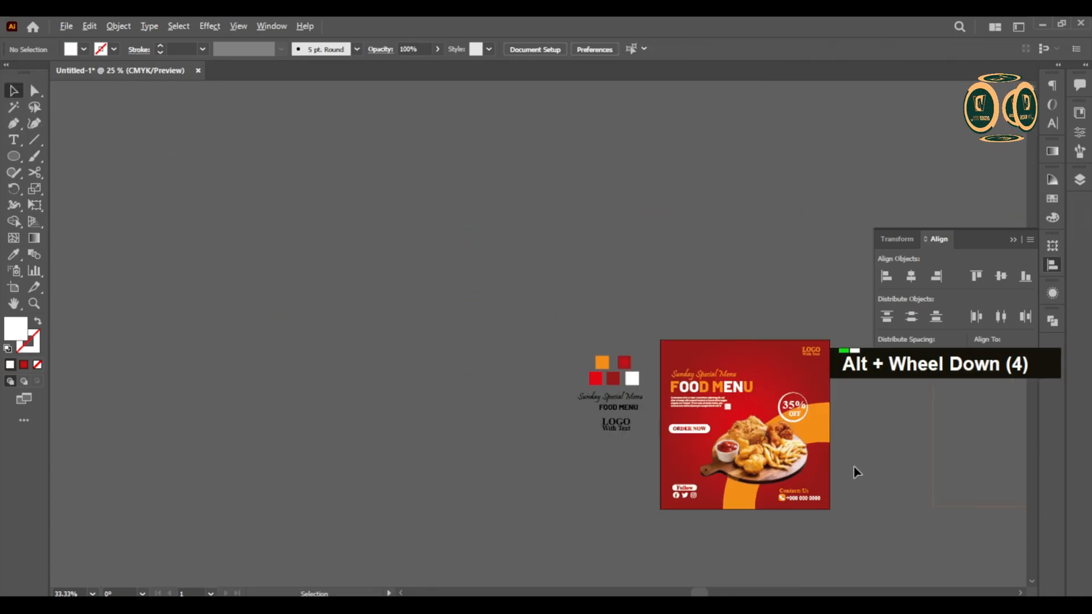
{"action": "left_click_drag", "start_coordinate": [855, 466], "coordinate": [617, 419]}
{"action": "scroll", "coordinate": [541, 476], "scroll_direction": "down", "scroll_amount": 1}
{"action": "scroll", "coordinate": [731, 497], "scroll_direction": "up", "scroll_amount": 4}
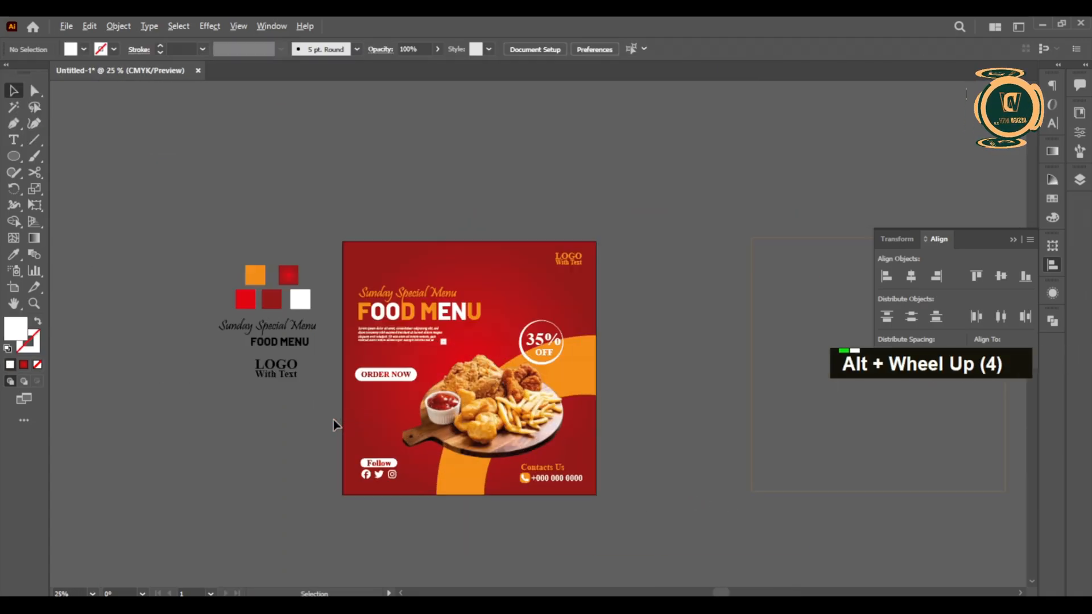
{"action": "scroll", "coordinate": [652, 364], "scroll_direction": "down", "scroll_amount": 1}
{"action": "key", "text": "space"}
{"action": "left_click_drag", "start_coordinate": [753, 455], "coordinate": [727, 393]}
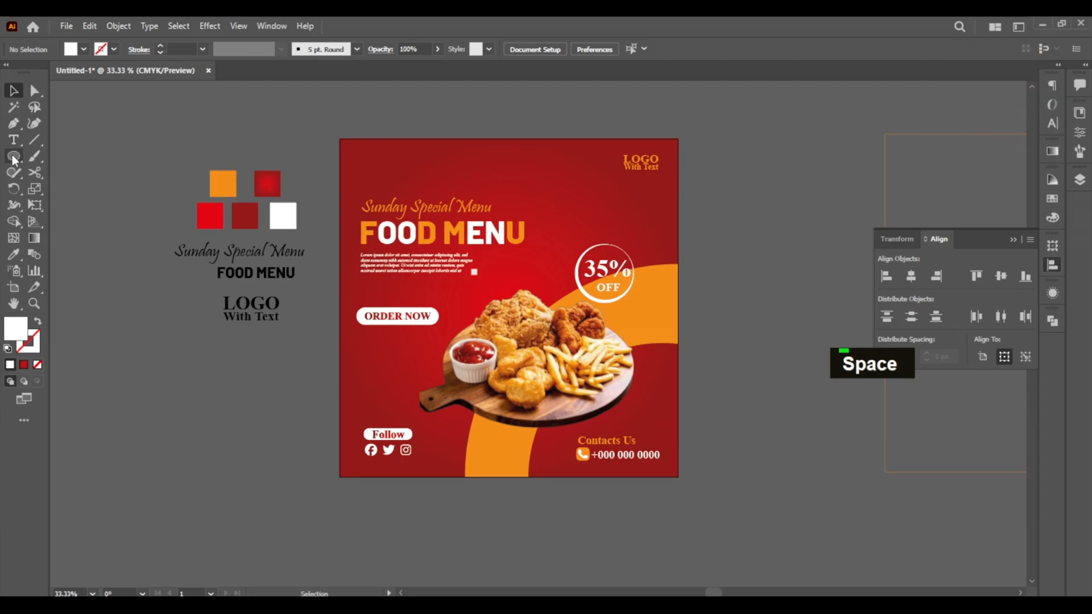